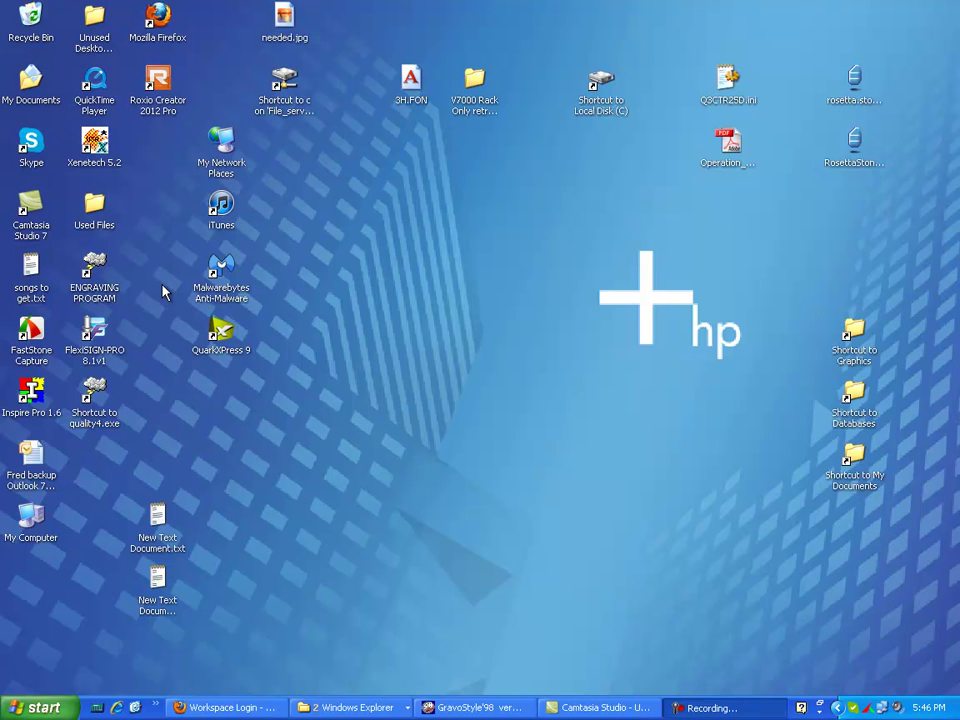
# Open Local Disk (C:) from its desktop shortcut.
pyautogui.doubleClick(601, 88)
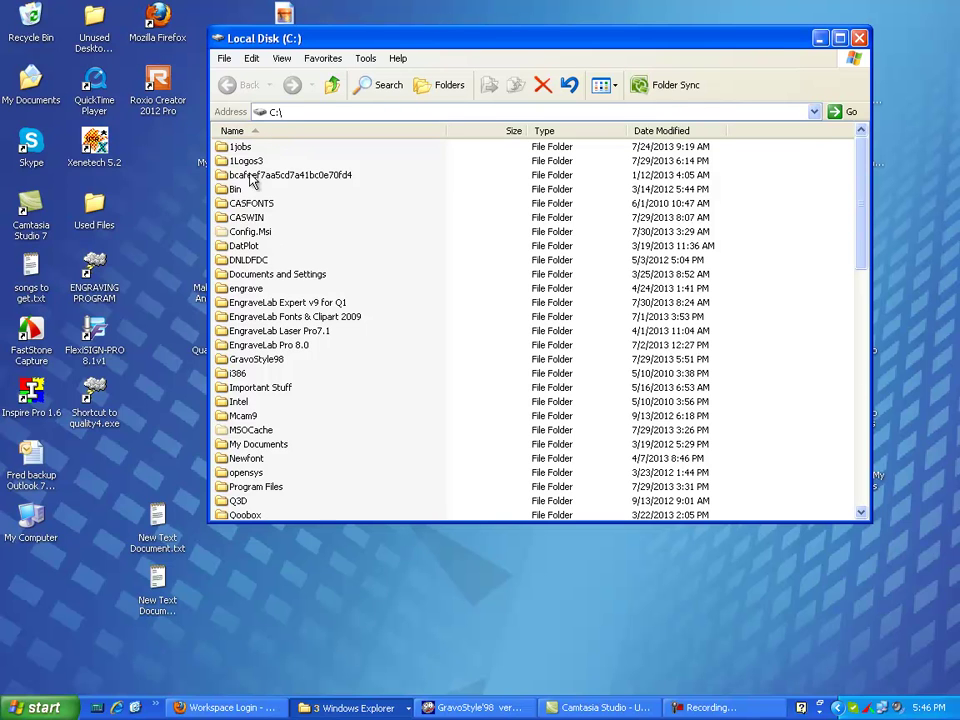
# Open GravoStyle98\POSTPRO and show its files in Details view, sorted by name.
pyautogui.doubleClick(222, 362)
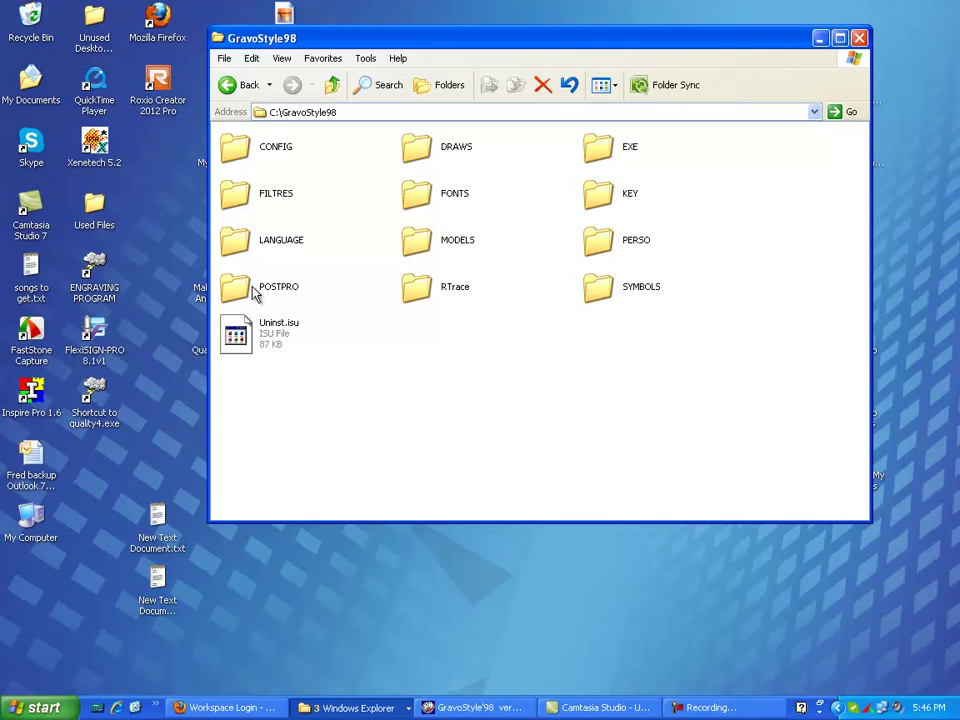
pyautogui.doubleClick(237, 290)
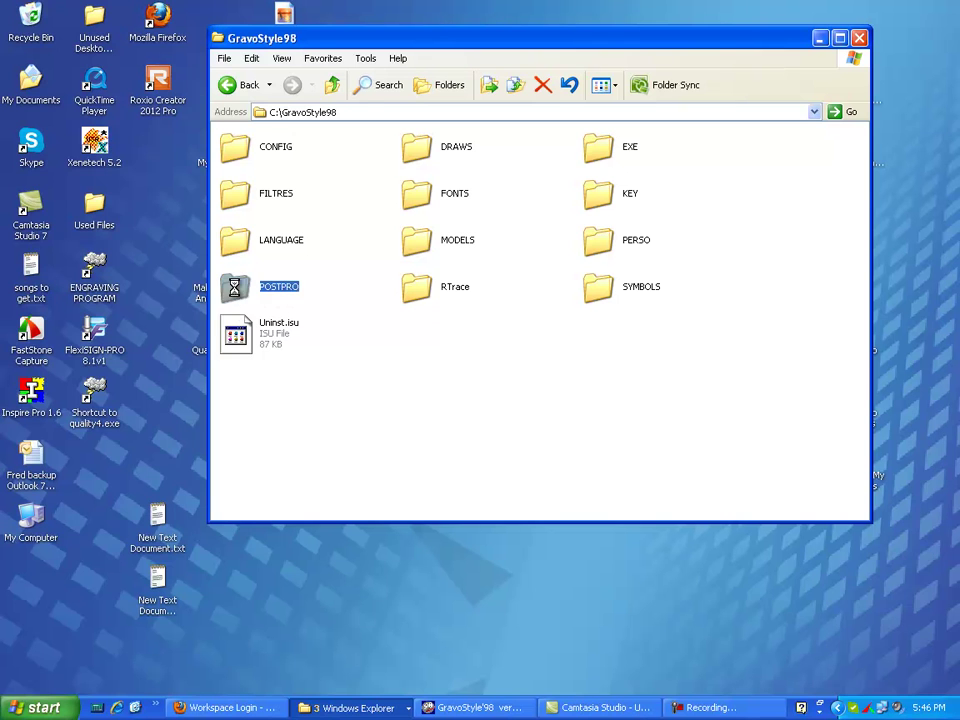
pyautogui.click(278, 58)
pyautogui.click(306, 184)
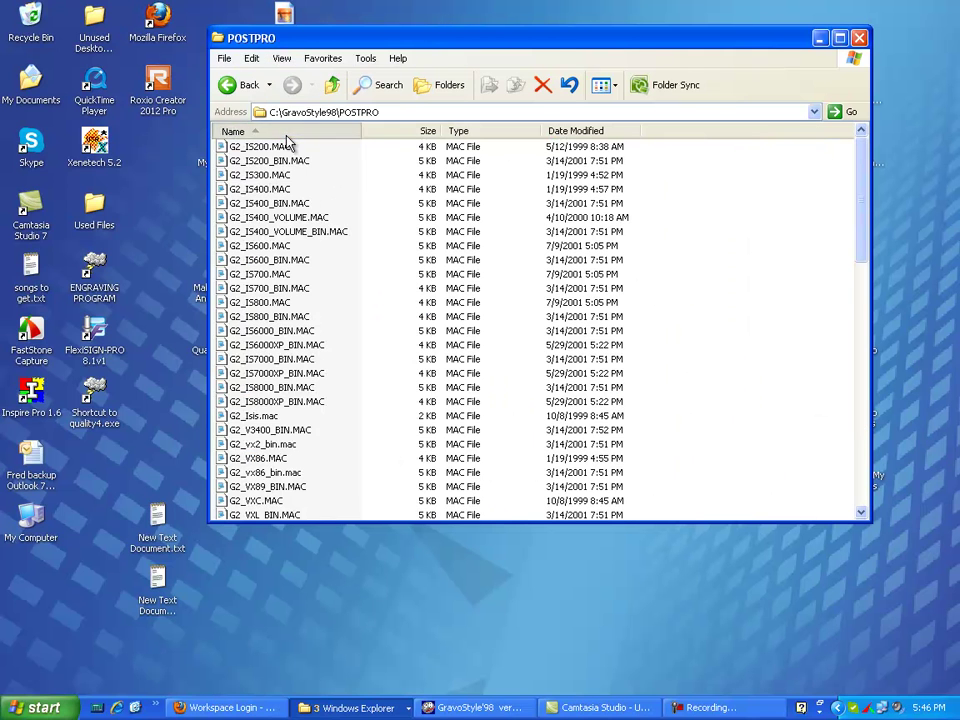
pyautogui.click(285, 131)
# Locate Q3X_001.MAC in the macro file list, then close the folder window.
pyautogui.scroll(-3, 289, 321)
pyautogui.scroll(-14, 270, 320)
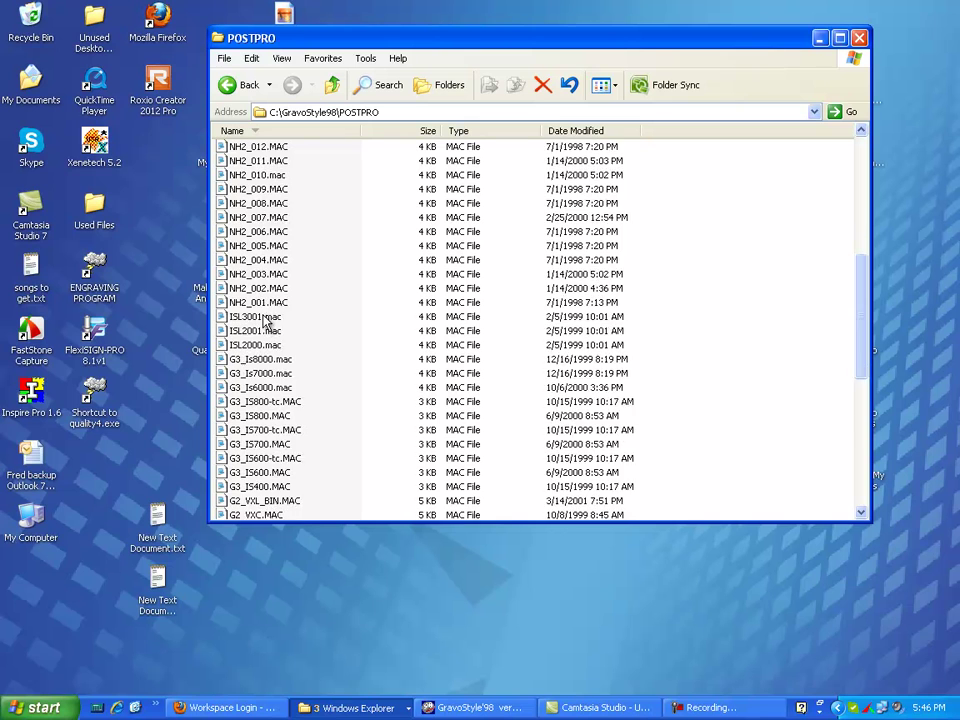
pyautogui.click(239, 317)
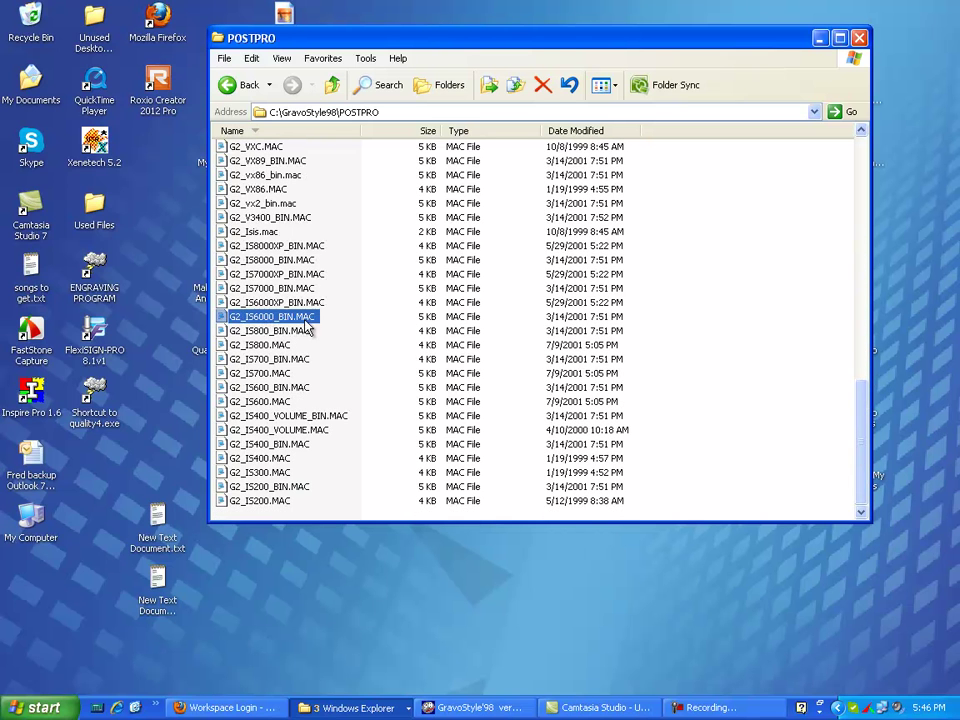
pyautogui.press('Home')
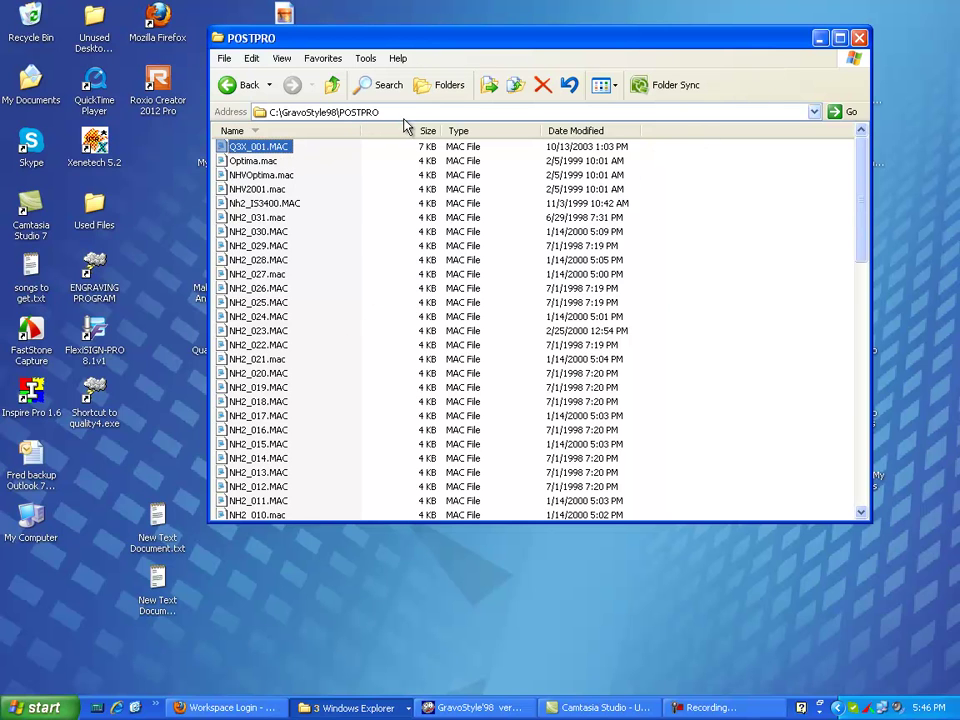
pyautogui.click(859, 37)
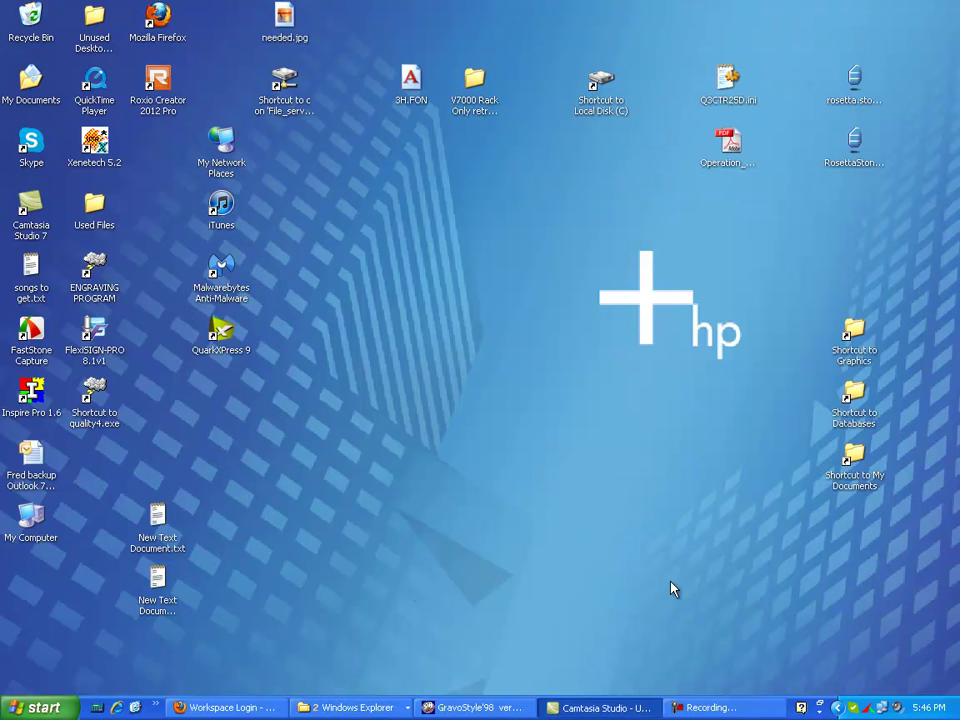
# Open Printers and Faxes from the Start menu and select the Generic / Text Only printer.
pyautogui.click(40, 710)
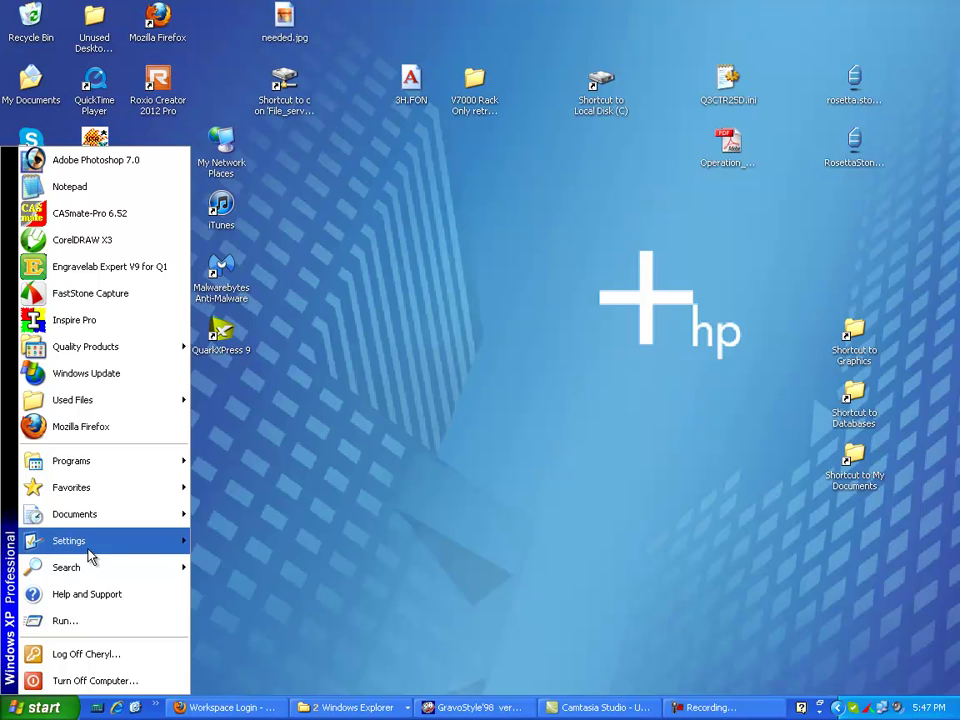
pyautogui.moveTo(90, 553)
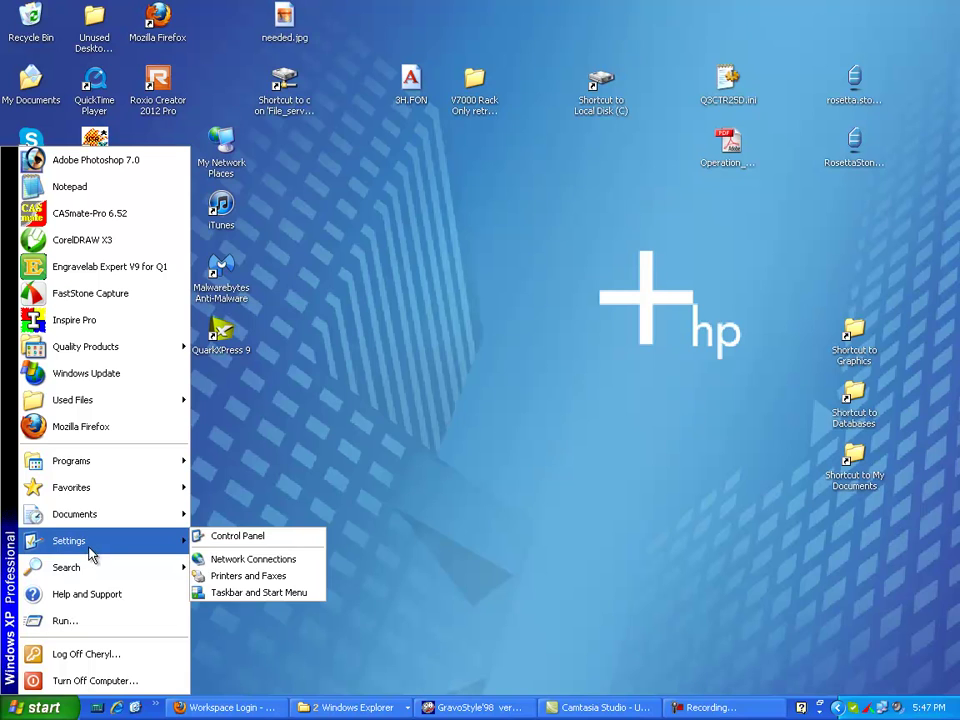
pyautogui.click(258, 577)
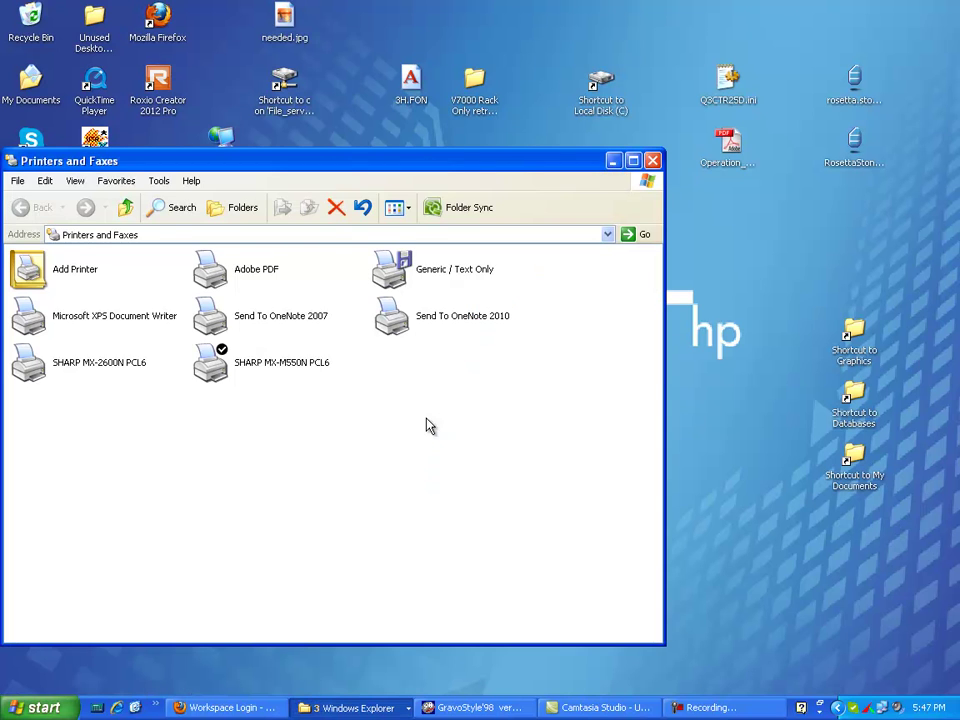
pyautogui.click(439, 268)
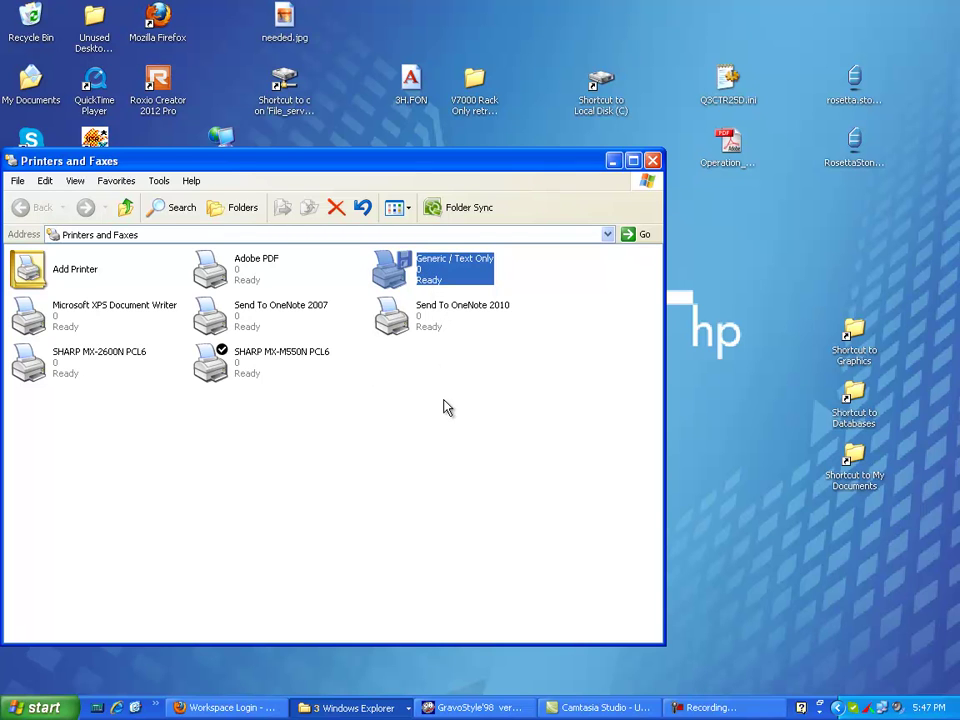
# Start adding a local printer using the FILE: (Print to File) port.
pyautogui.doubleClick(42, 275)
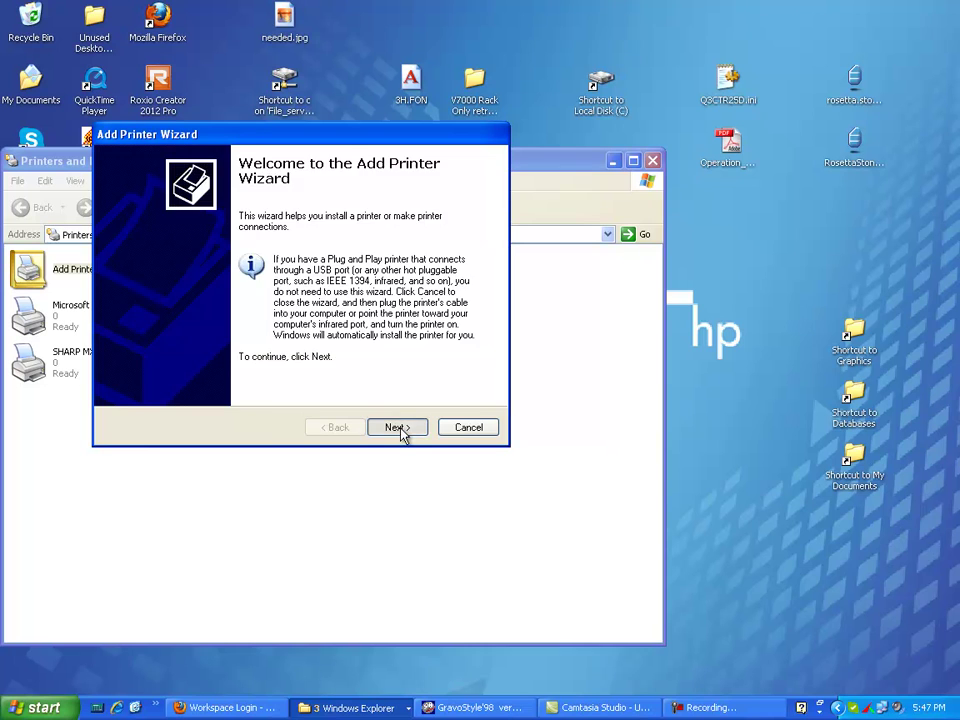
pyautogui.click(405, 430)
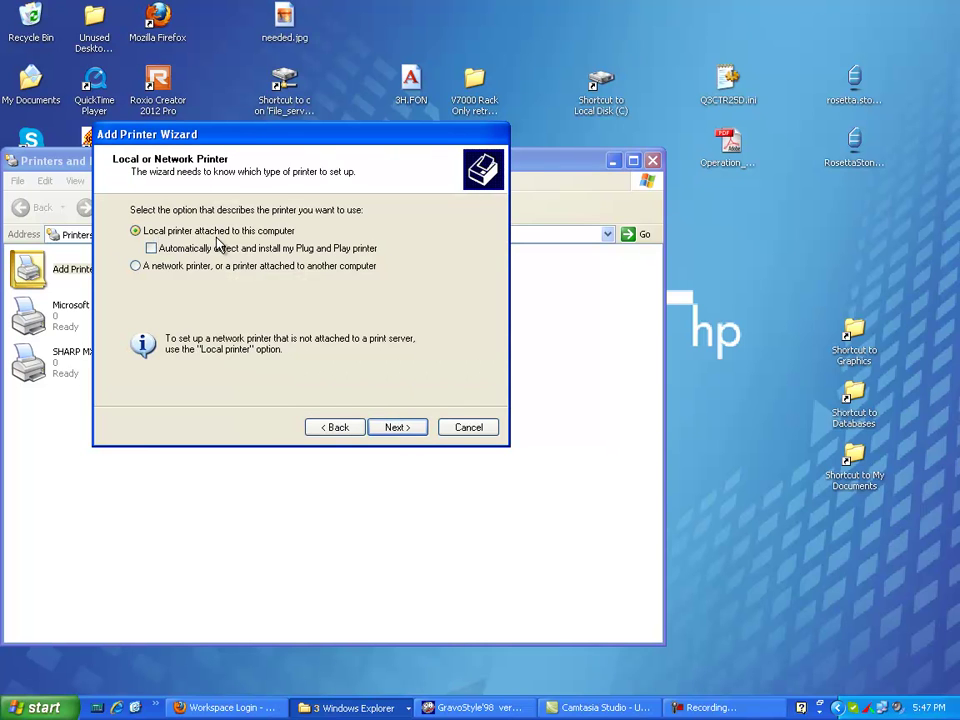
pyautogui.click(400, 430)
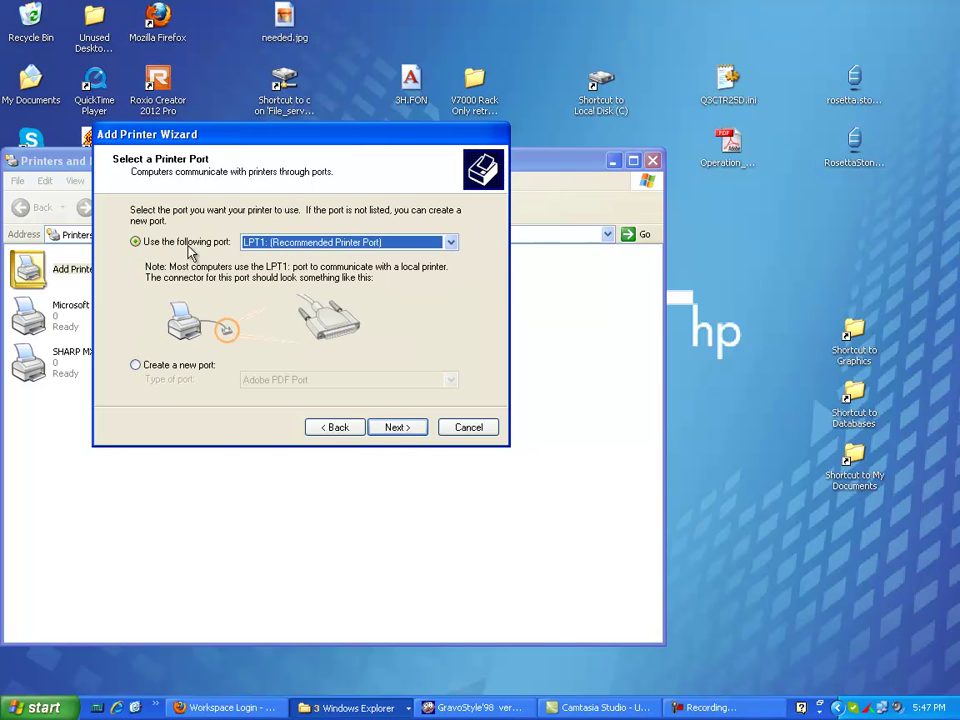
pyautogui.click(450, 242)
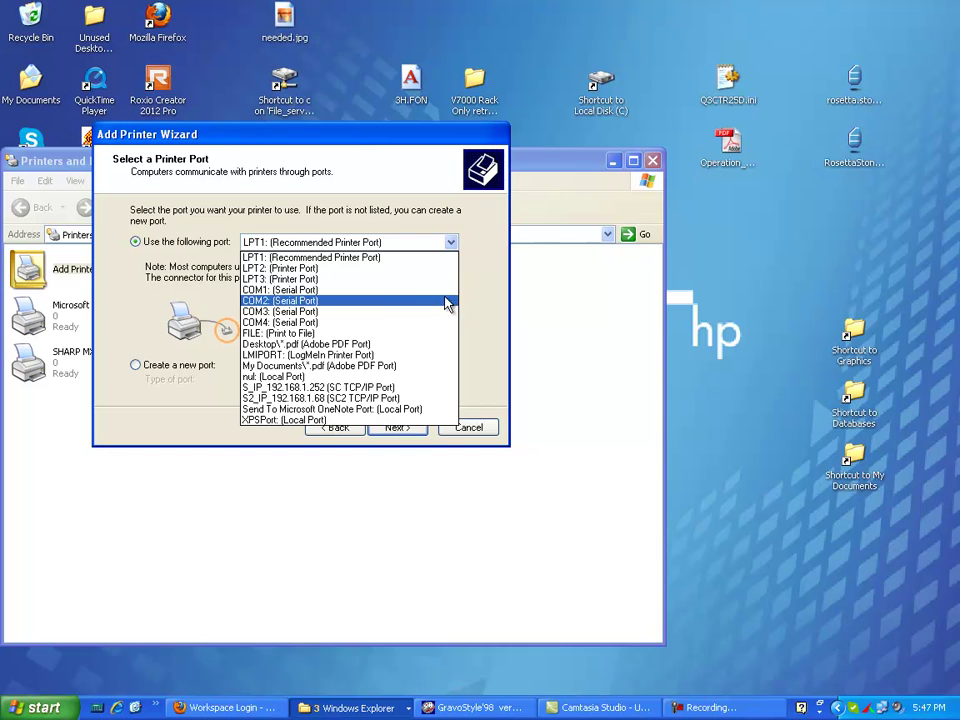
pyautogui.click(289, 333)
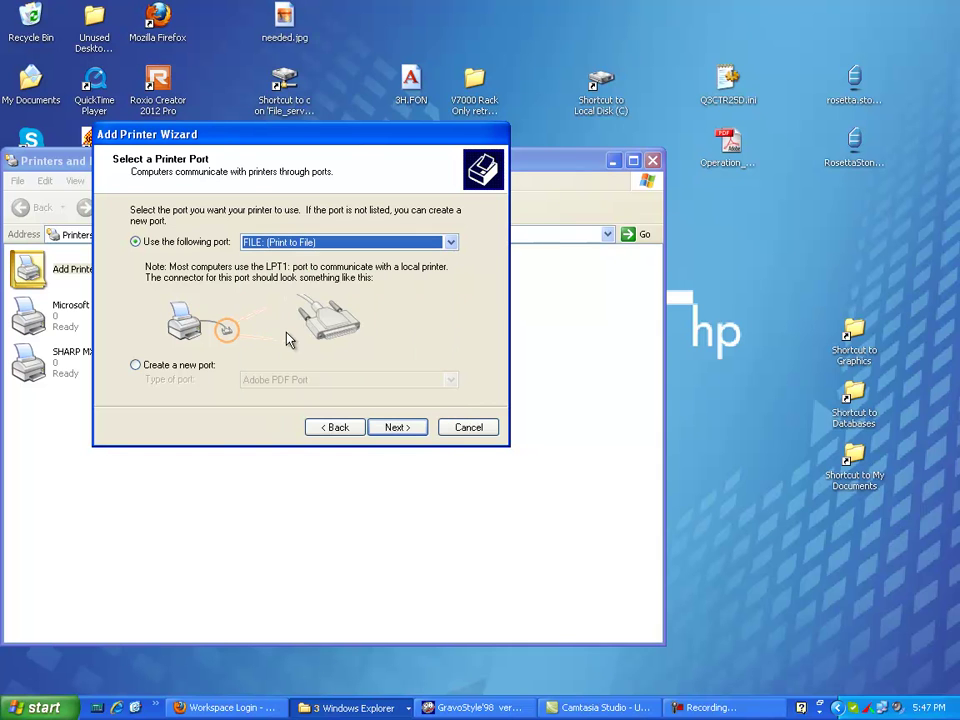
pyautogui.click(399, 432)
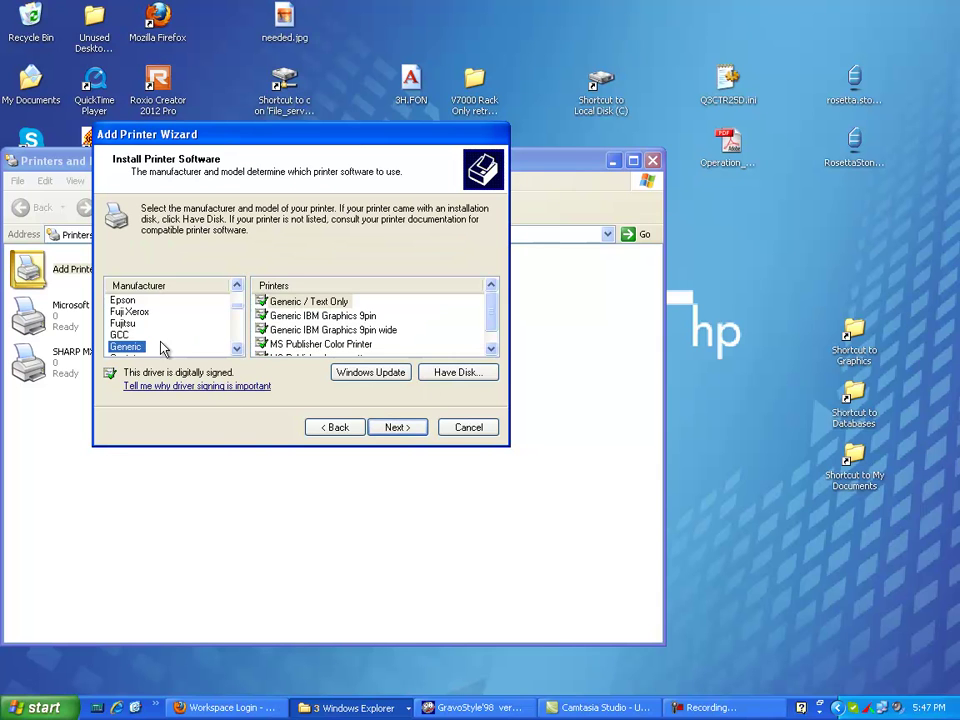
# Choose the Generic / Text Only model and move the wizard aside.
pyautogui.click(124, 349)
pyautogui.click(237, 288)
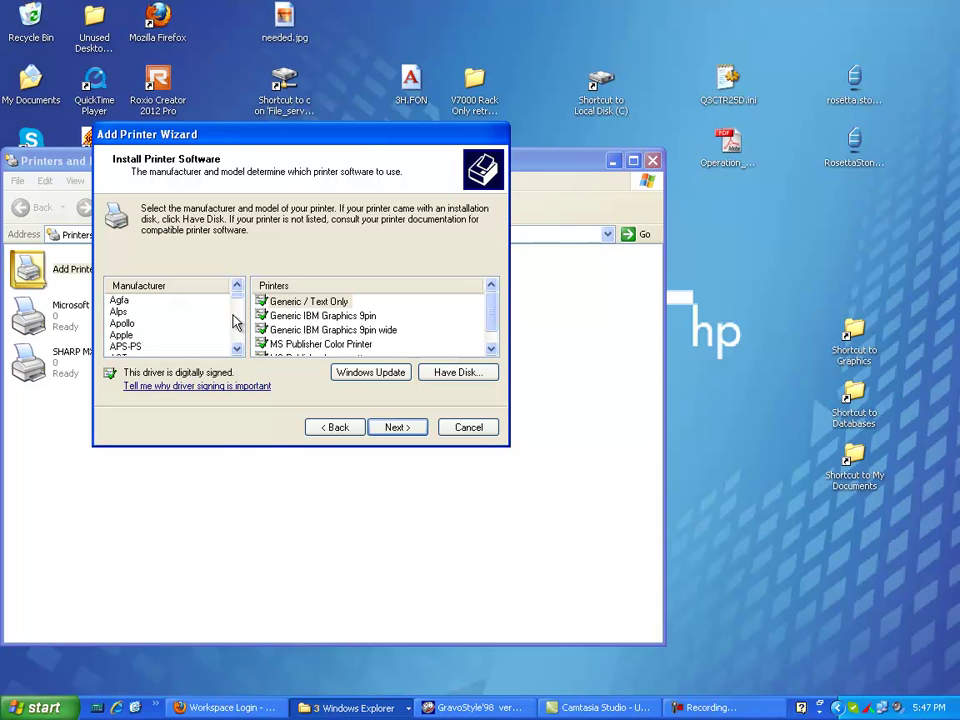
pyautogui.click(240, 314)
pyautogui.click(240, 314)
pyautogui.click(237, 317)
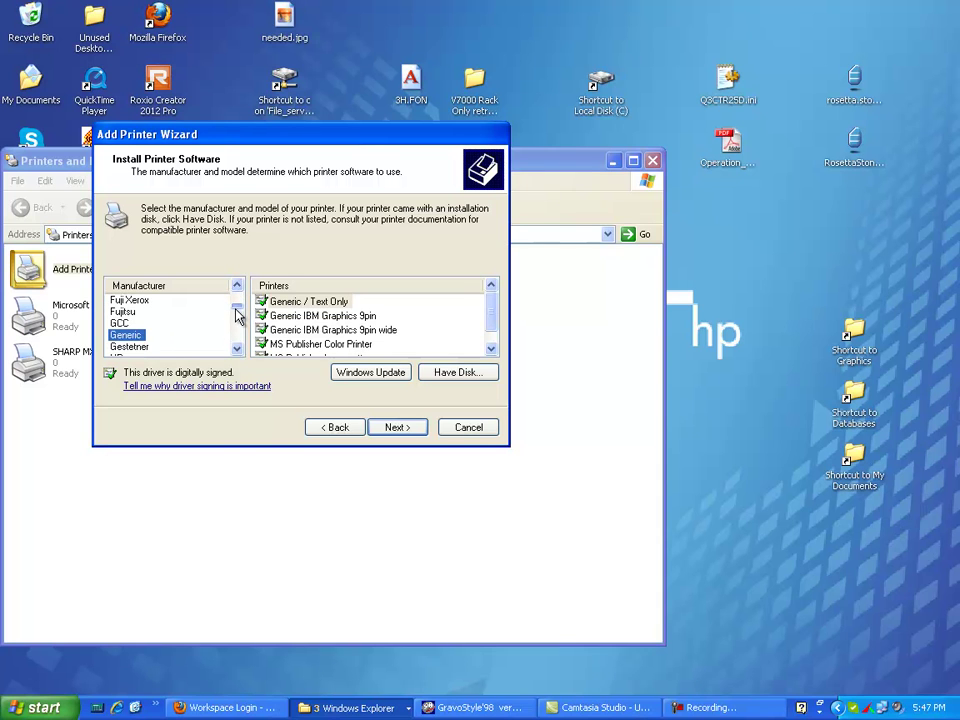
pyautogui.click(314, 305)
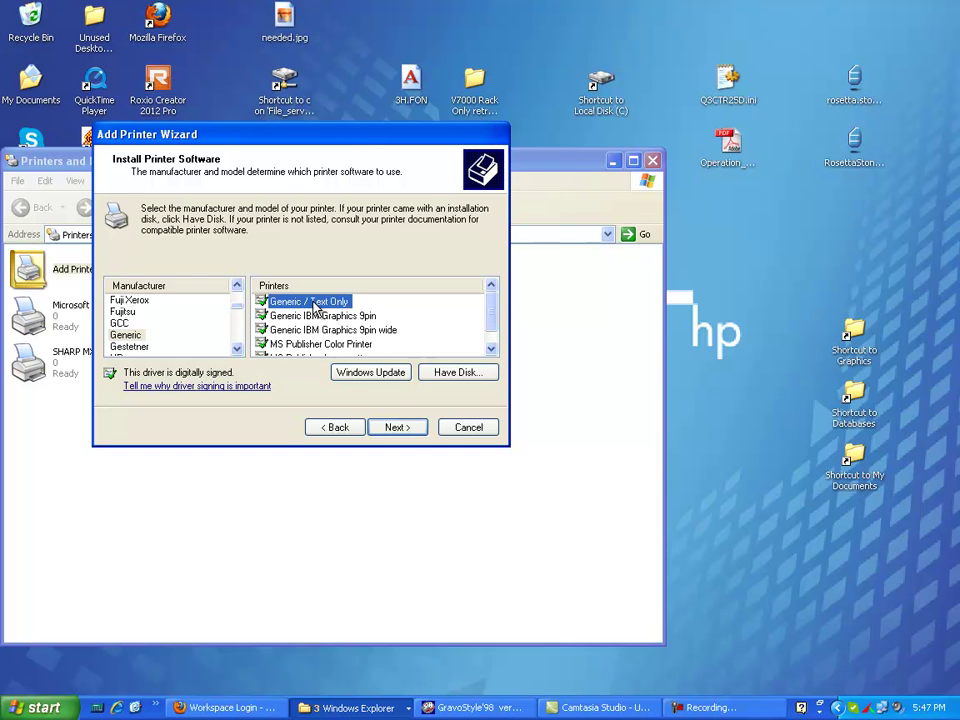
pyautogui.click(398, 428)
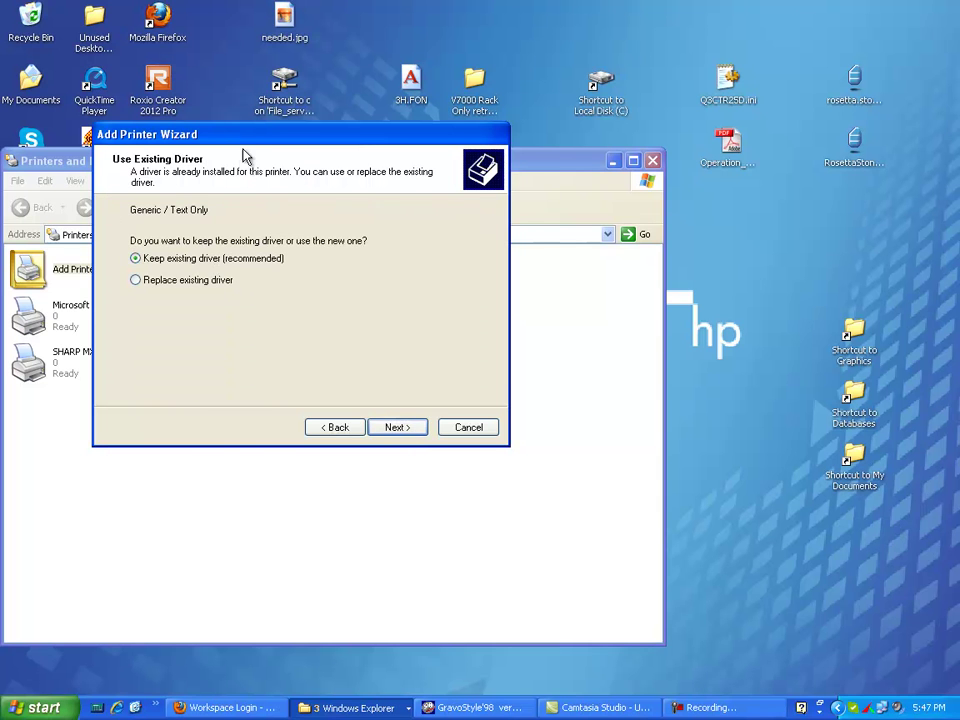
pyautogui.moveTo(246, 138); pyautogui.dragTo(249, 152)
pyautogui.moveTo(280, 240); pyautogui.dragTo(411, 333)
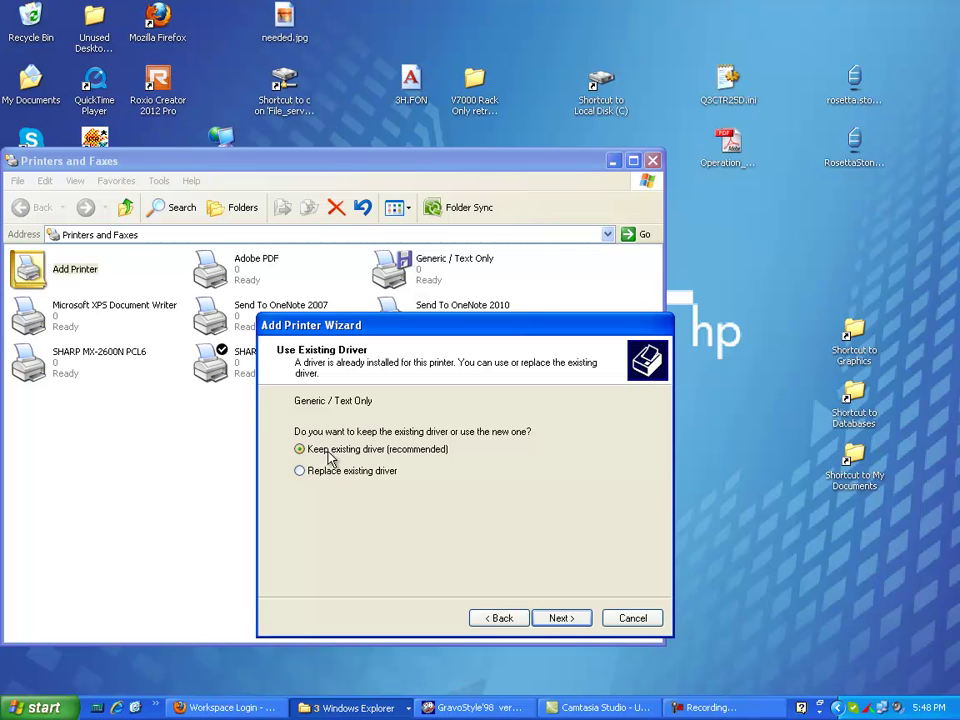
# Keep the existing driver, name the printer GenTxt-File, leave it unshared, and finish without a test page.
pyautogui.click(565, 618)
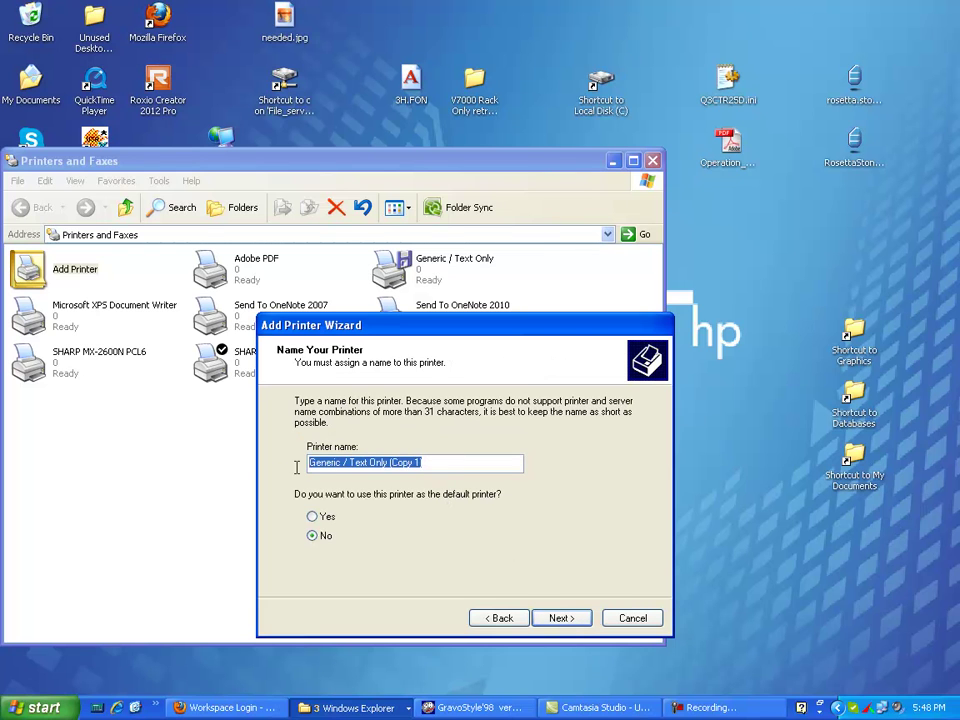
pyautogui.moveTo(440, 463); pyautogui.dragTo(324, 469)
pyautogui.press('BackSpace')
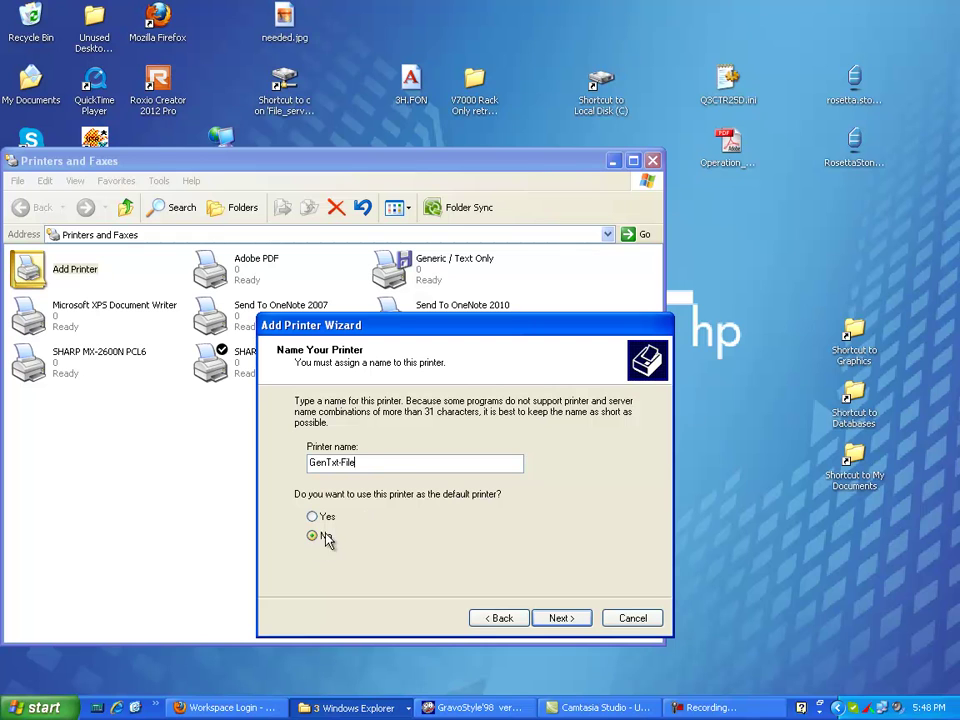
pyautogui.click(562, 619)
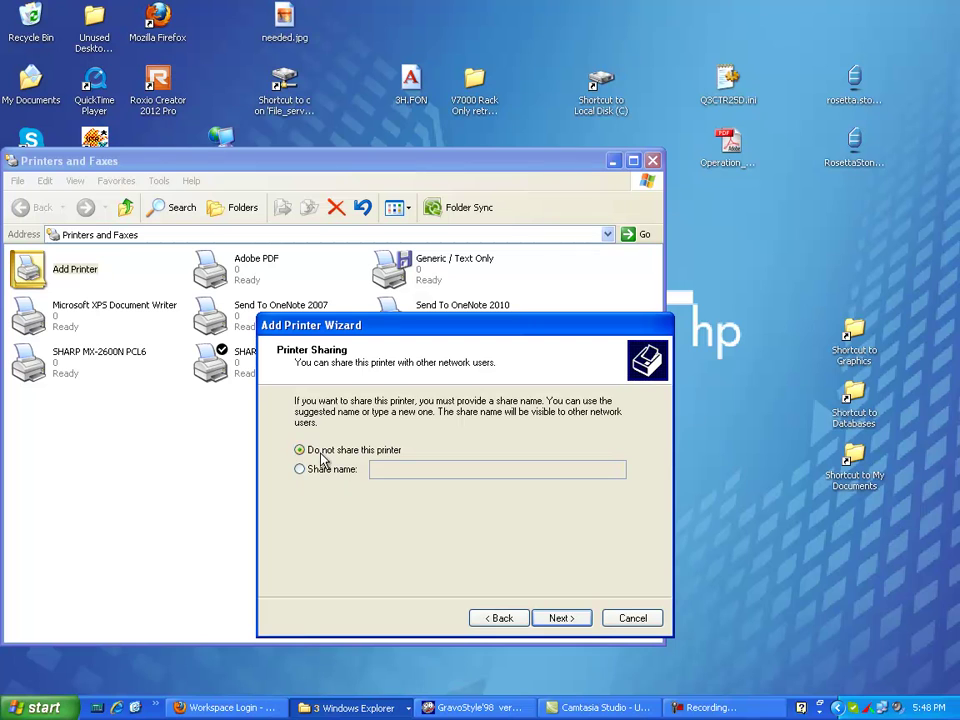
pyautogui.click(566, 619)
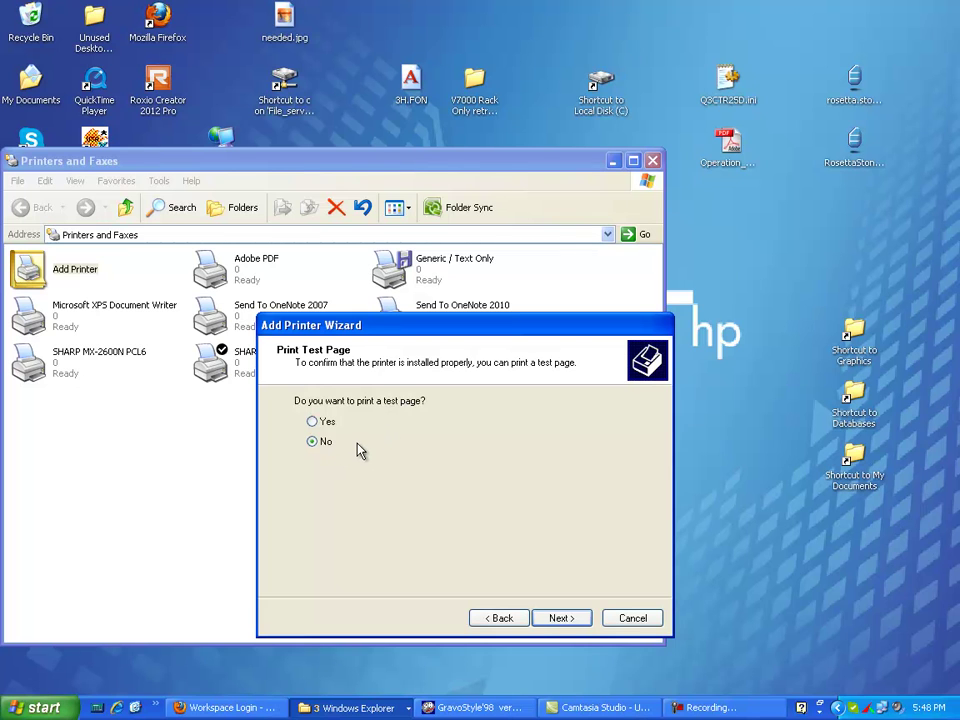
pyautogui.click(568, 619)
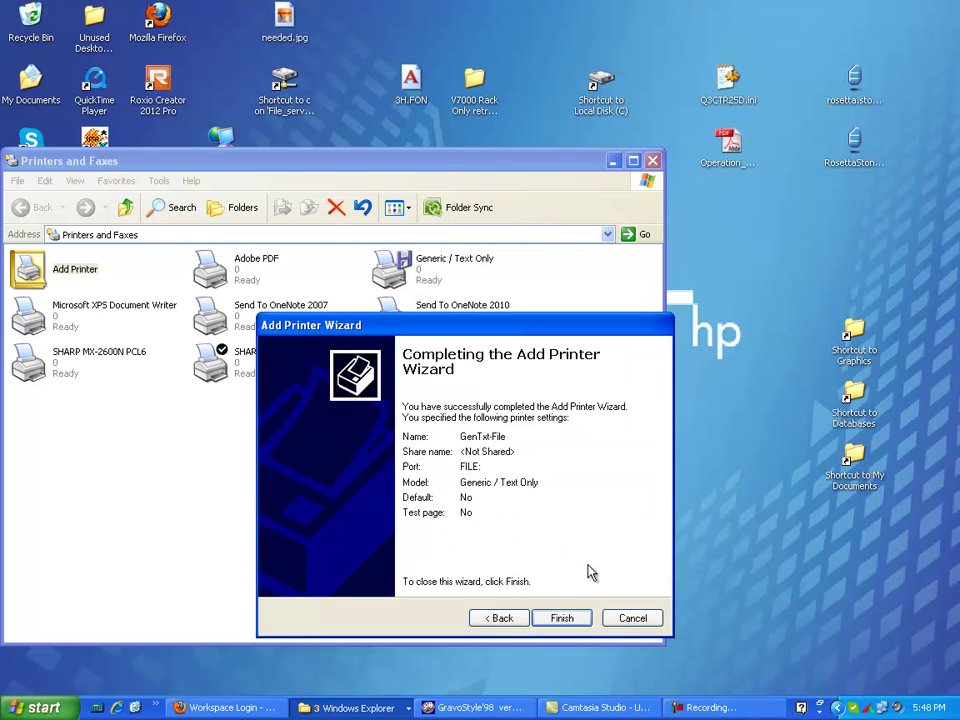
pyautogui.click(566, 622)
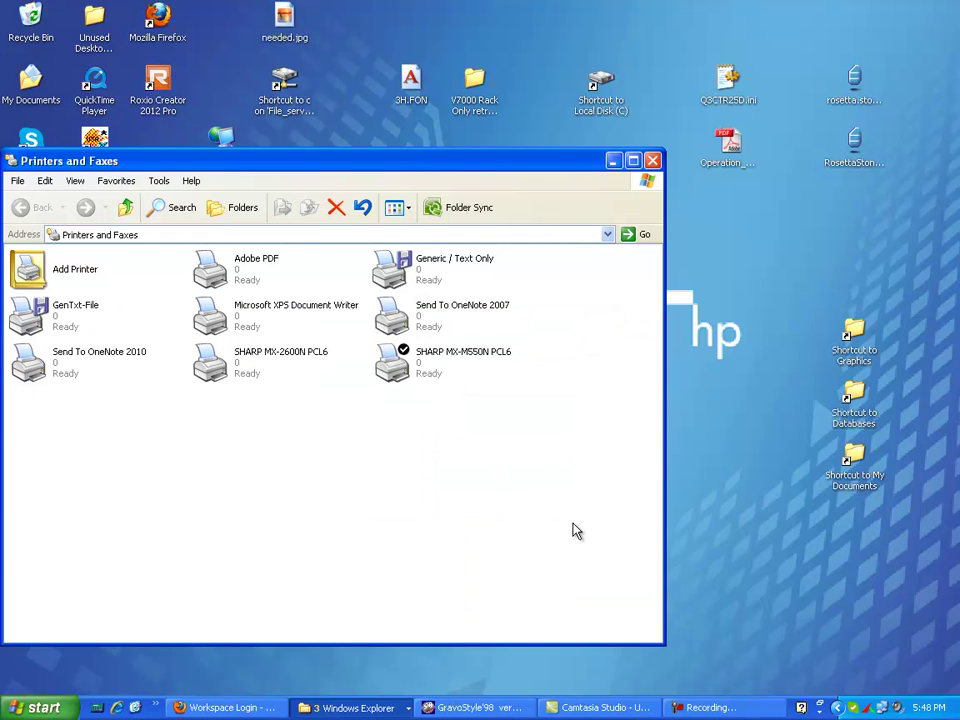
# Select the 111 text in the GravoStyle'98 job and open Machining > Setup machines.
pyautogui.click(476, 710)
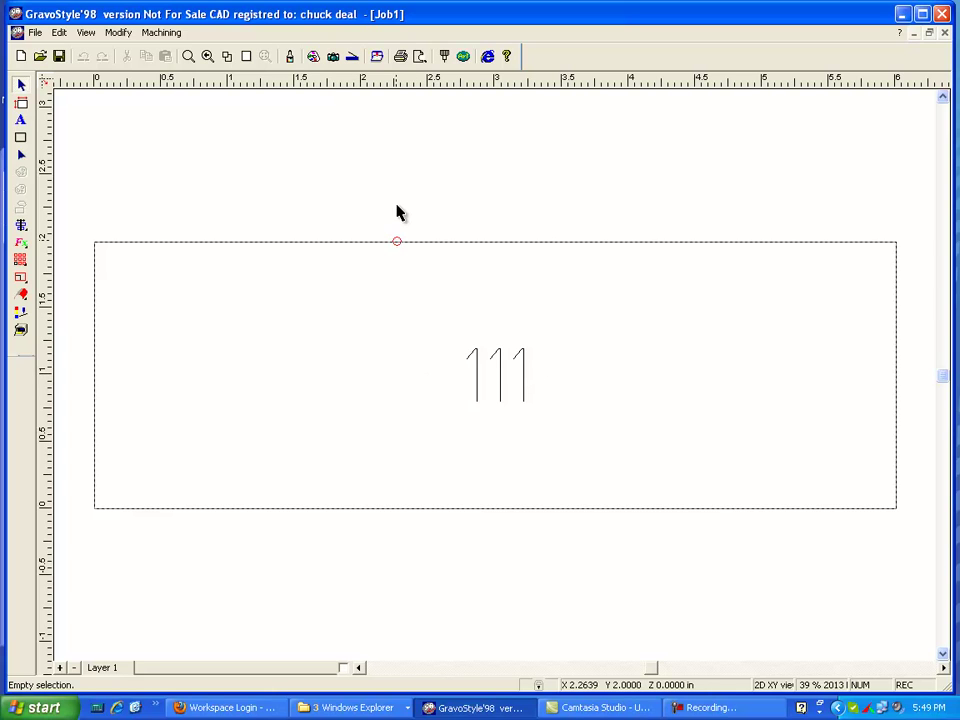
pyautogui.click(503, 394)
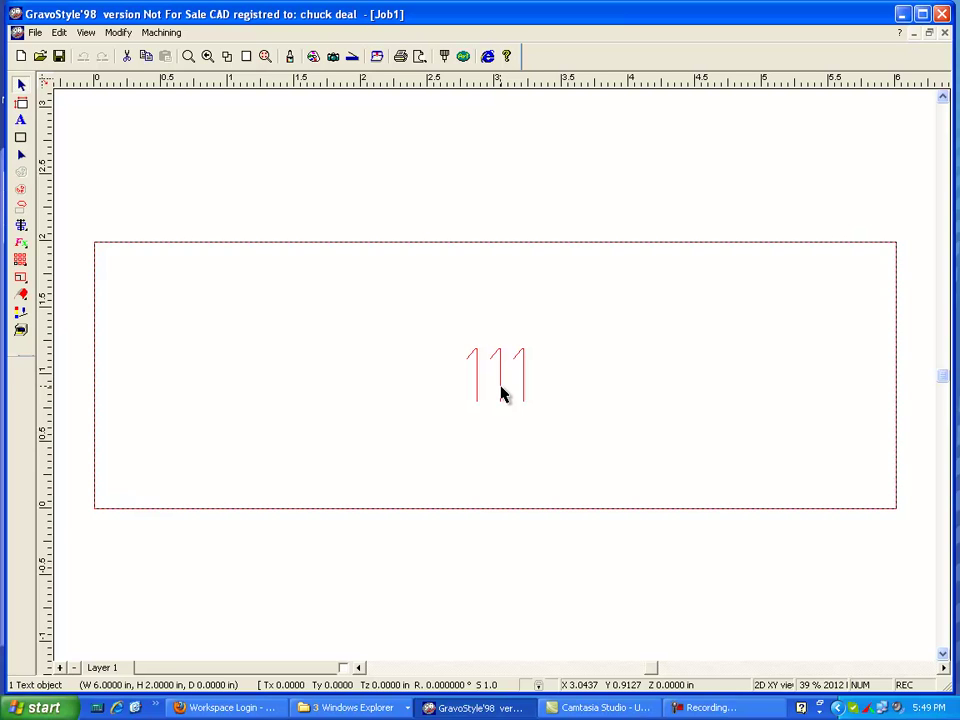
pyautogui.click(161, 33)
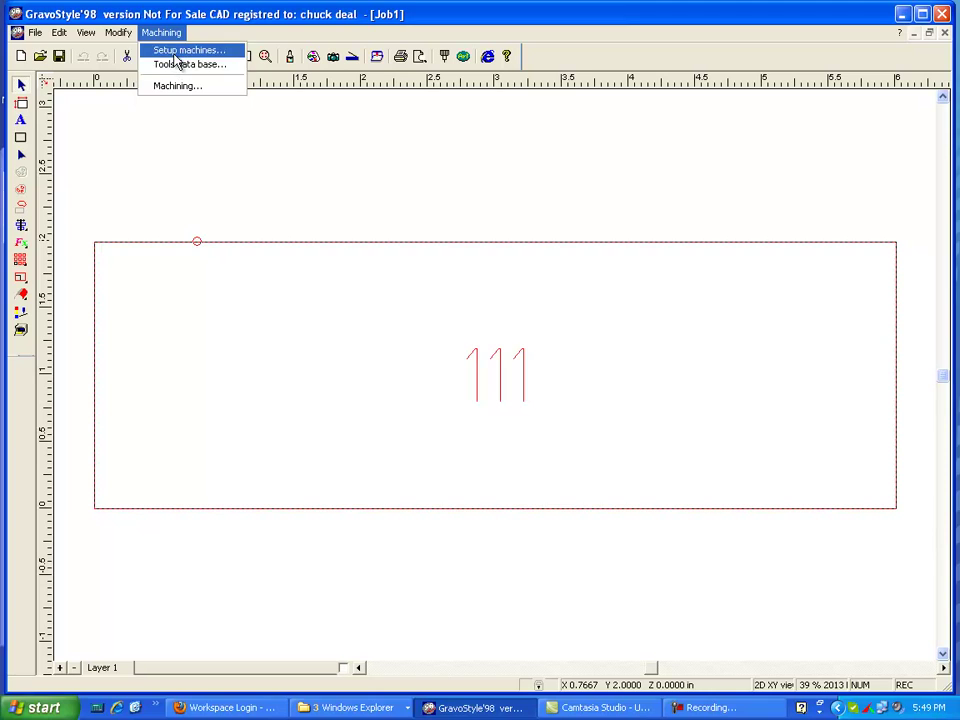
pyautogui.click(172, 50)
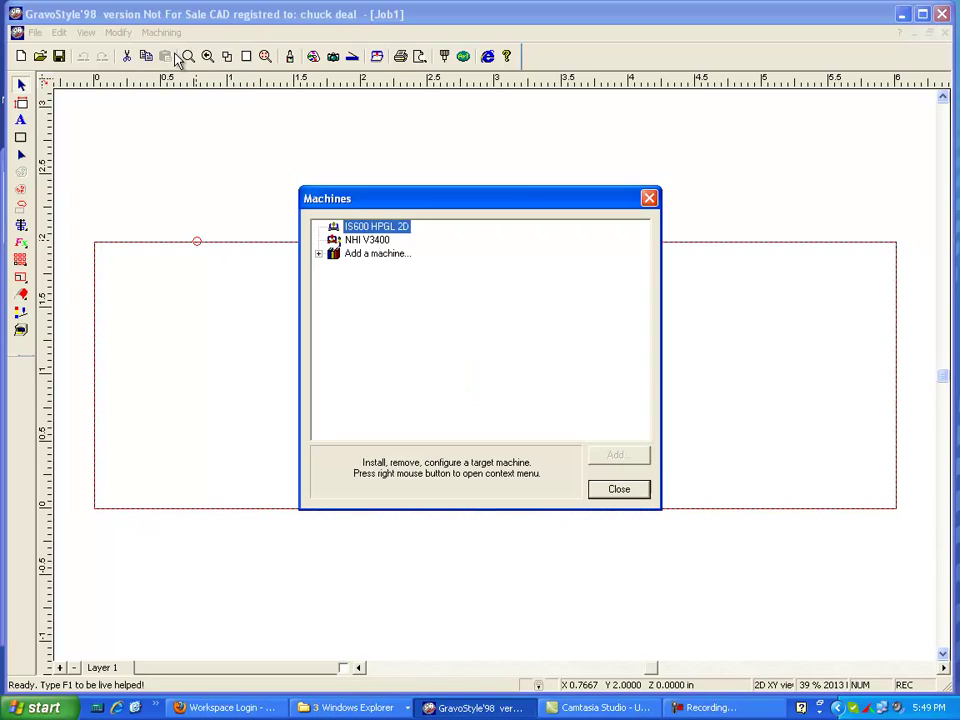
# Pick Q3X controller under All kinds of machines and add it.
pyautogui.click(318, 254)
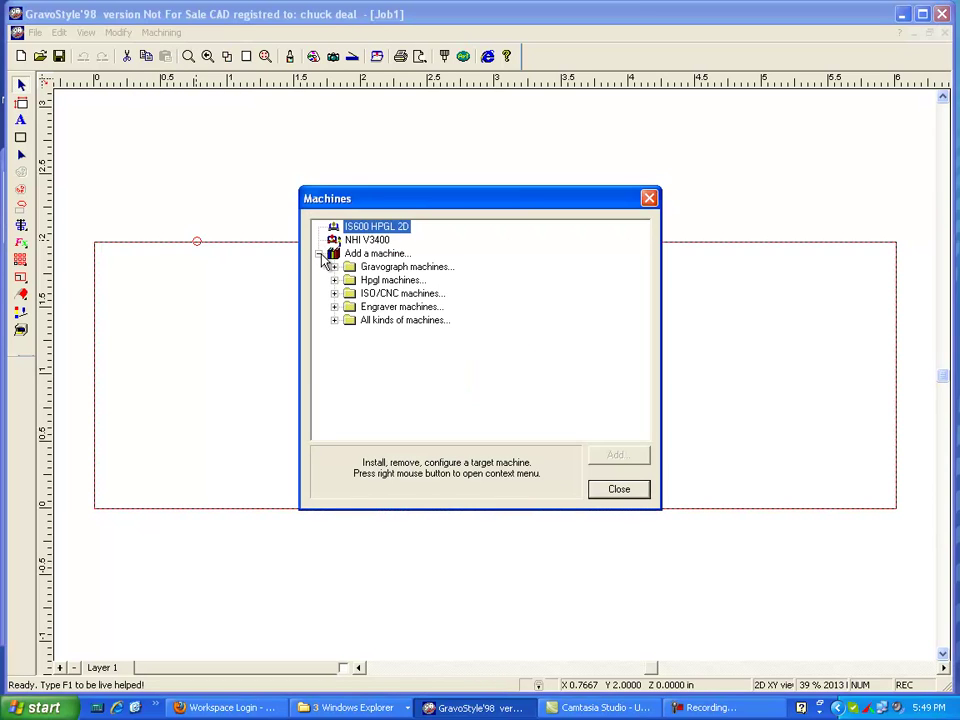
pyautogui.click(335, 321)
pyautogui.click(408, 307)
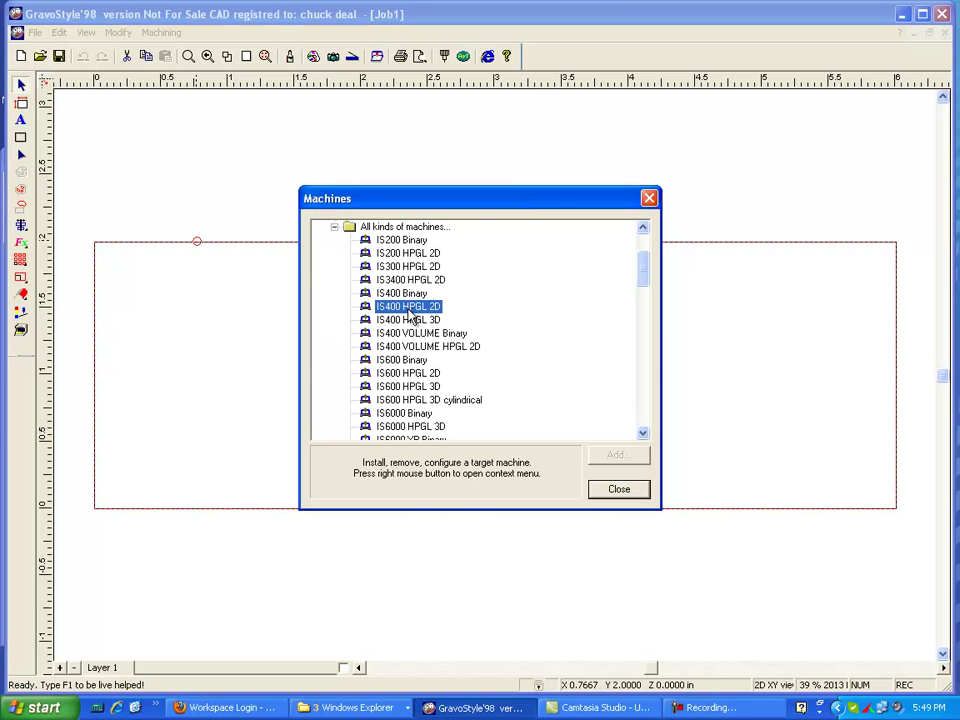
pyautogui.press('q')
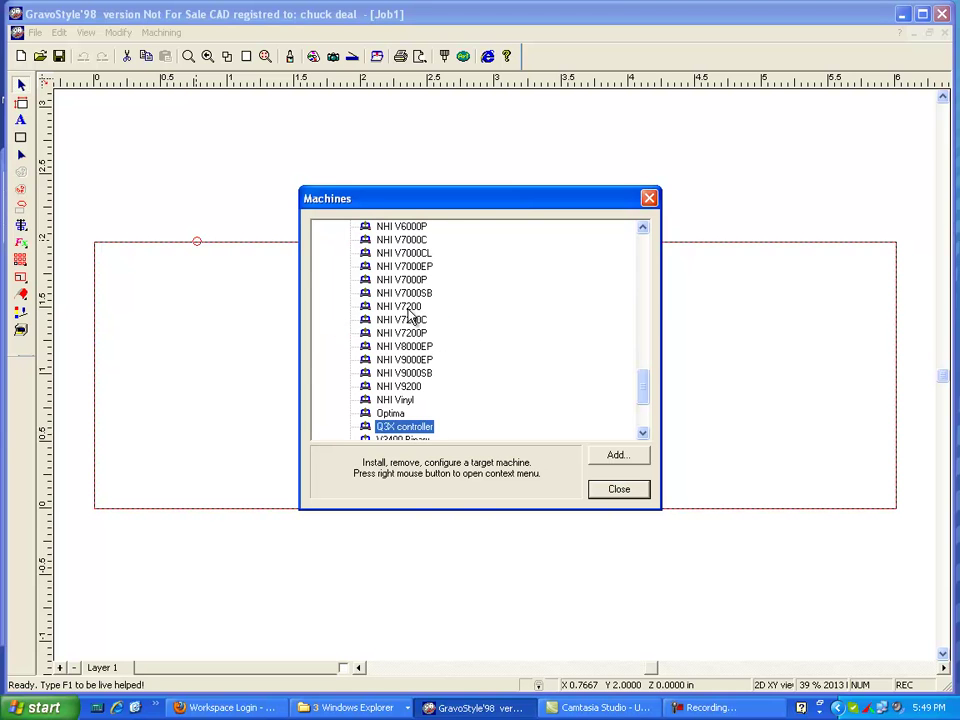
pyautogui.click(643, 432)
pyautogui.click(643, 432)
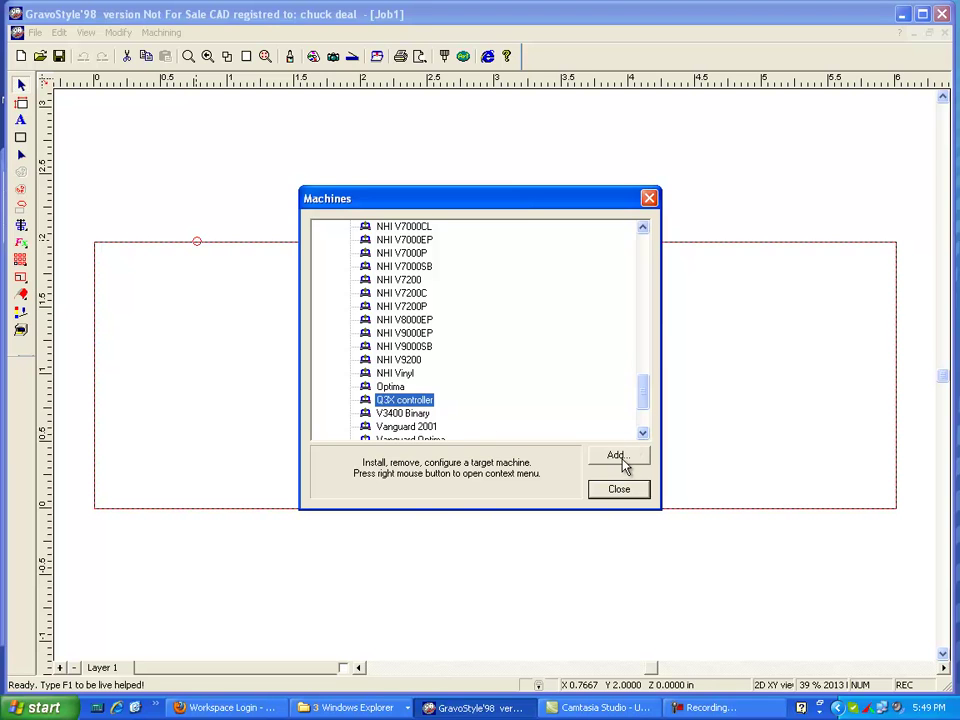
pyautogui.click(620, 458)
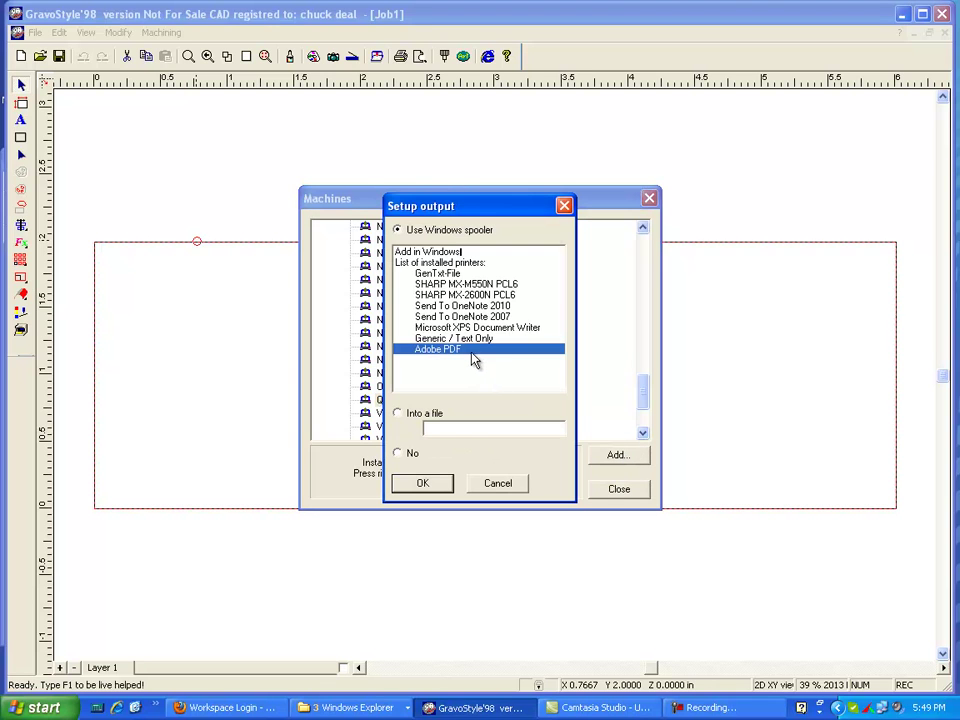
# Set GenTxt-File as the Q3X controller's output printer via the Windows spooler.
pyautogui.click(453, 276)
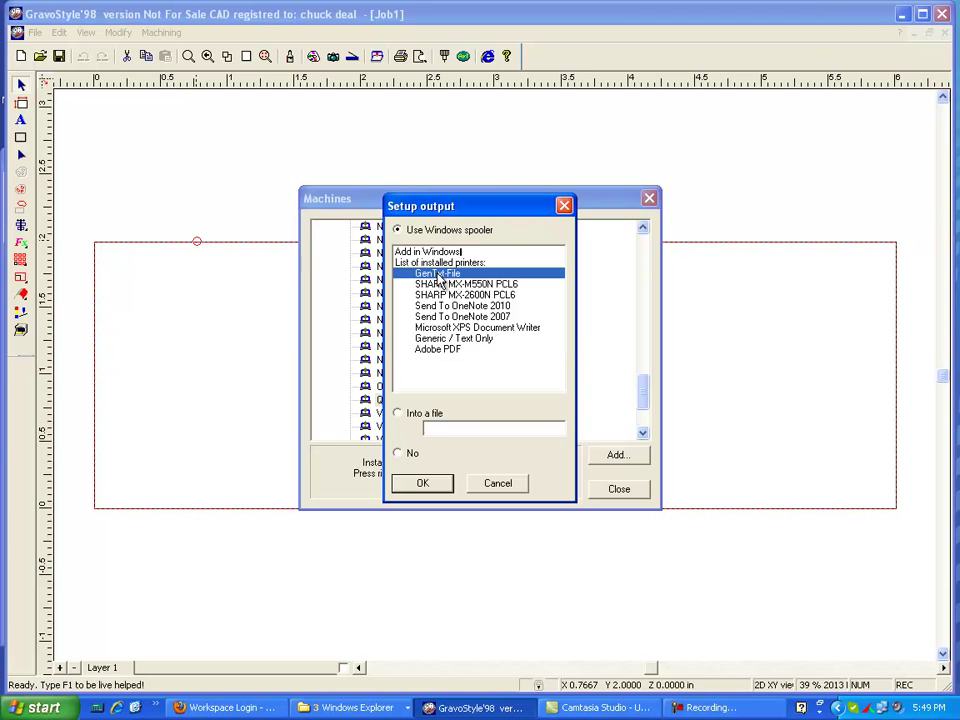
pyautogui.click(427, 485)
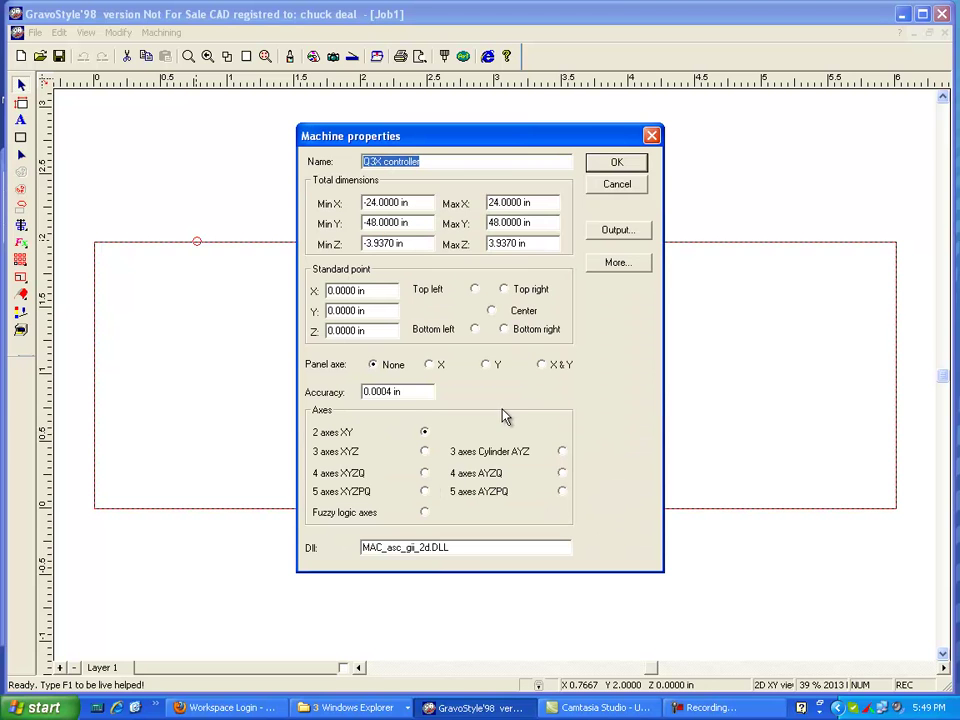
# Set the Q3X controller's Min X to -20, Max X to 20 and Min Y to -12 in.
pyautogui.click(366, 203)
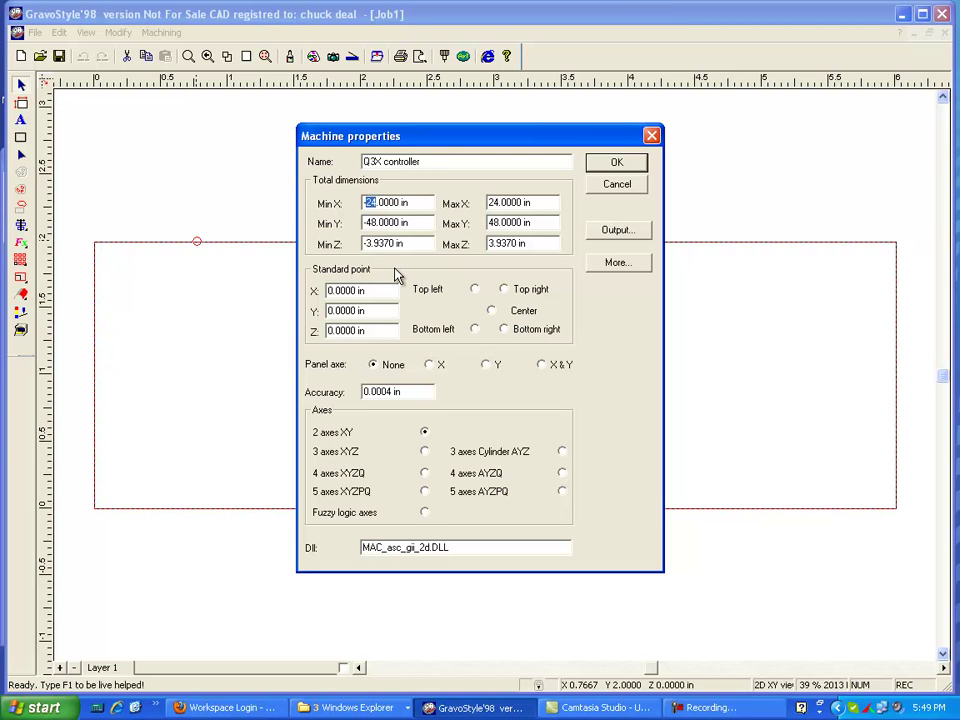
pyautogui.write('-12')
pyautogui.moveTo(497, 204); pyautogui.dragTo(487, 204)
pyautogui.click(367, 203)
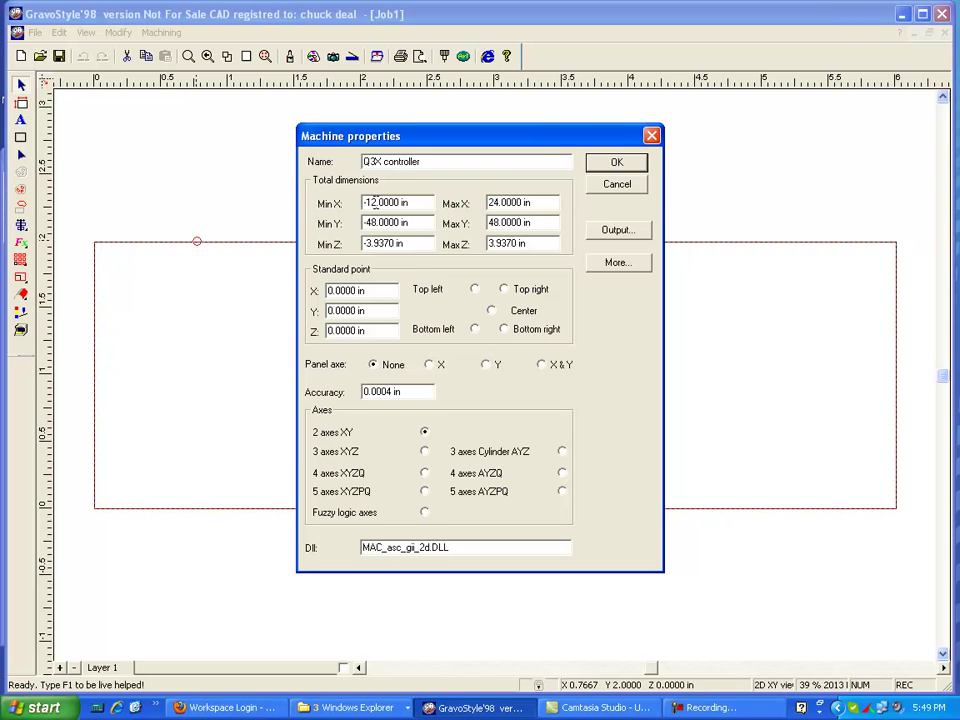
pyautogui.doubleClick(367, 203)
pyautogui.write('-20')
pyautogui.doubleClick(497, 204)
pyautogui.write('20')
pyautogui.doubleClick(372, 222)
pyautogui.write('-12')
pyautogui.write('12')
# Confirm GenTxt-File output, close machine setup, and accept the area as the default surface.
pyautogui.click(620, 231)
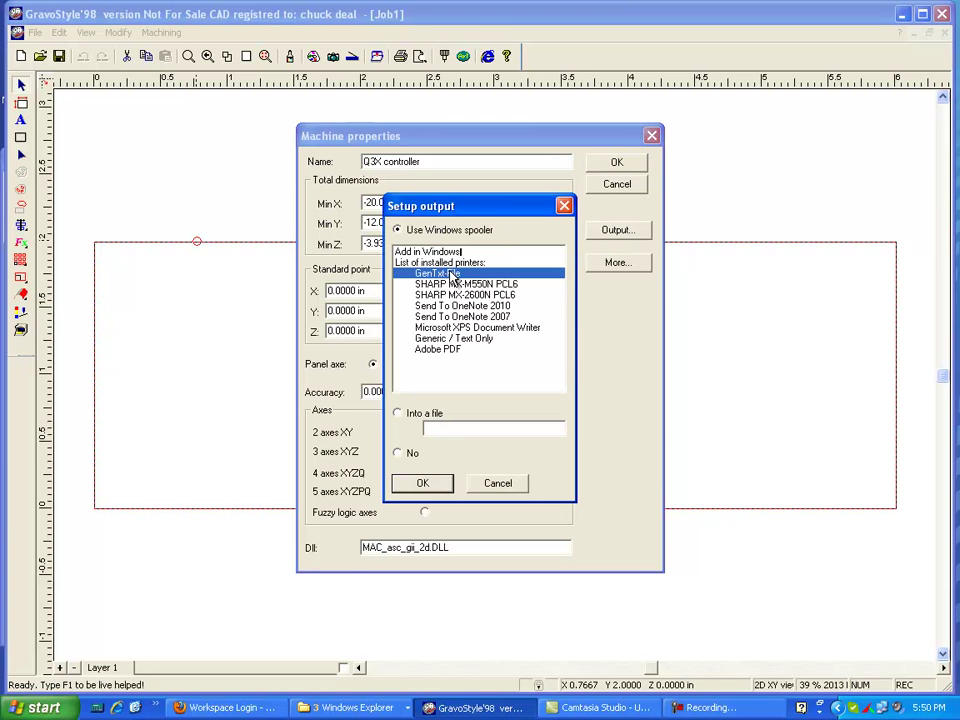
pyautogui.click(434, 484)
pyautogui.click(617, 162)
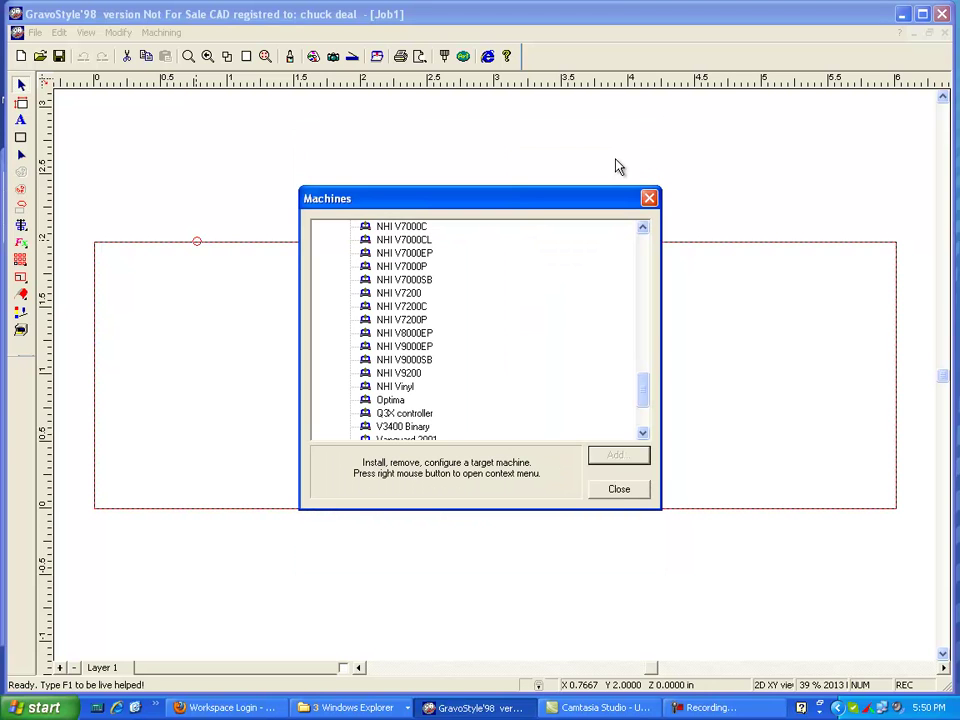
pyautogui.click(619, 491)
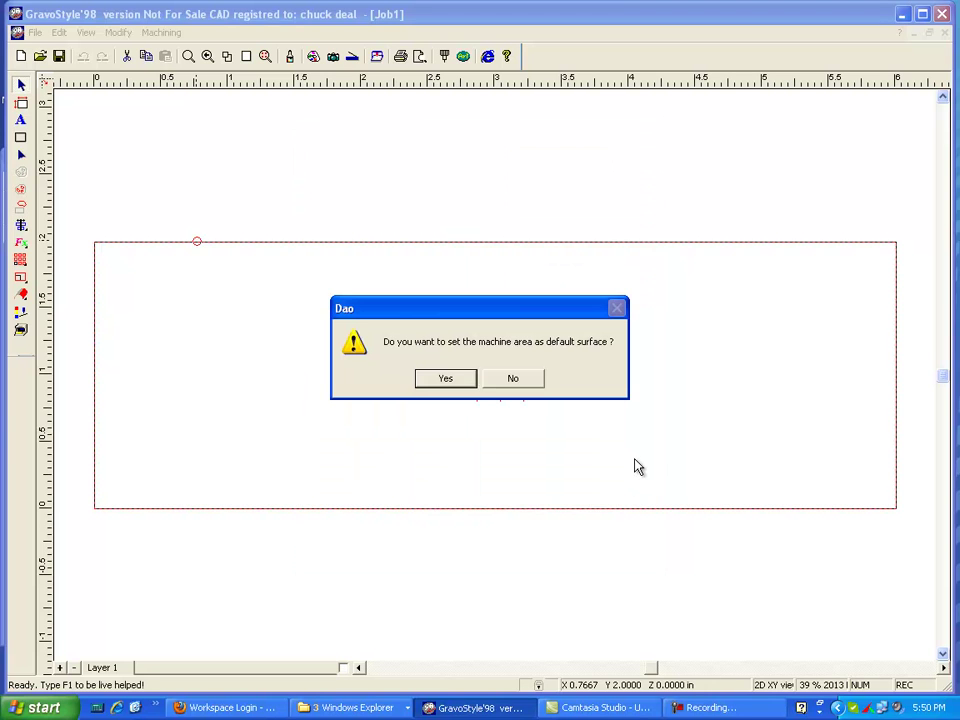
pyautogui.click(440, 384)
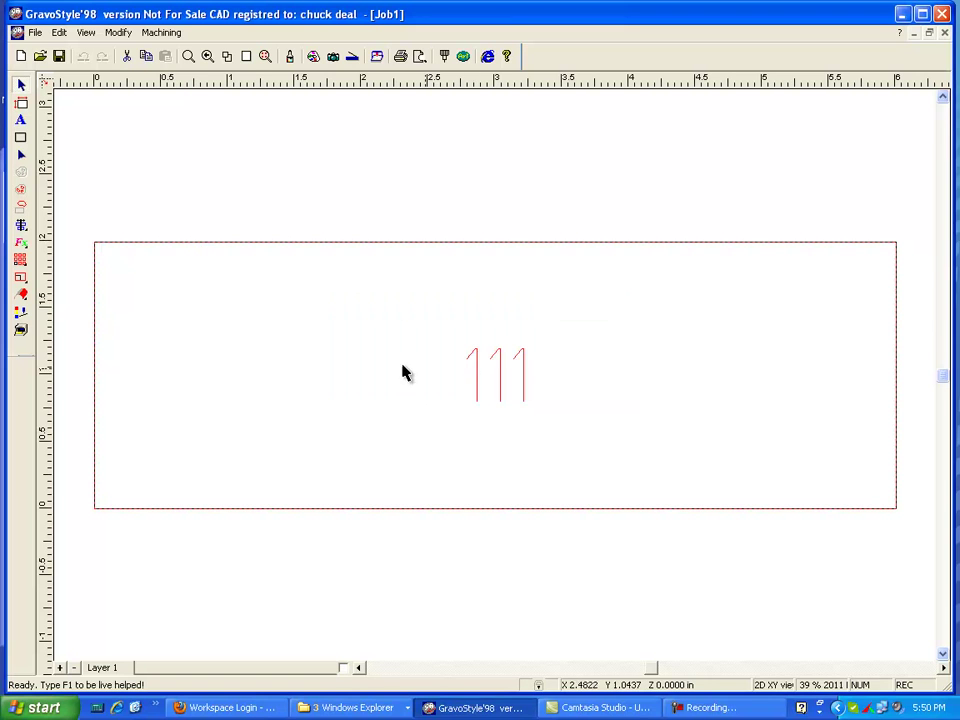
# Run the job on the Q3X controller with Test output instead of the port.
pyautogui.click(159, 33)
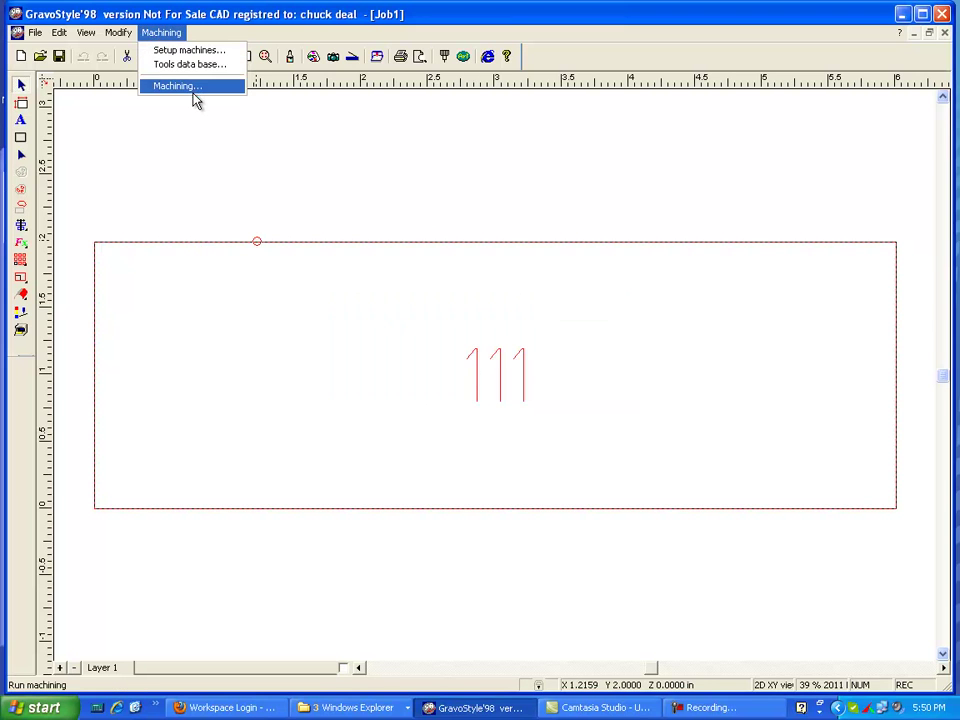
pyautogui.click(196, 88)
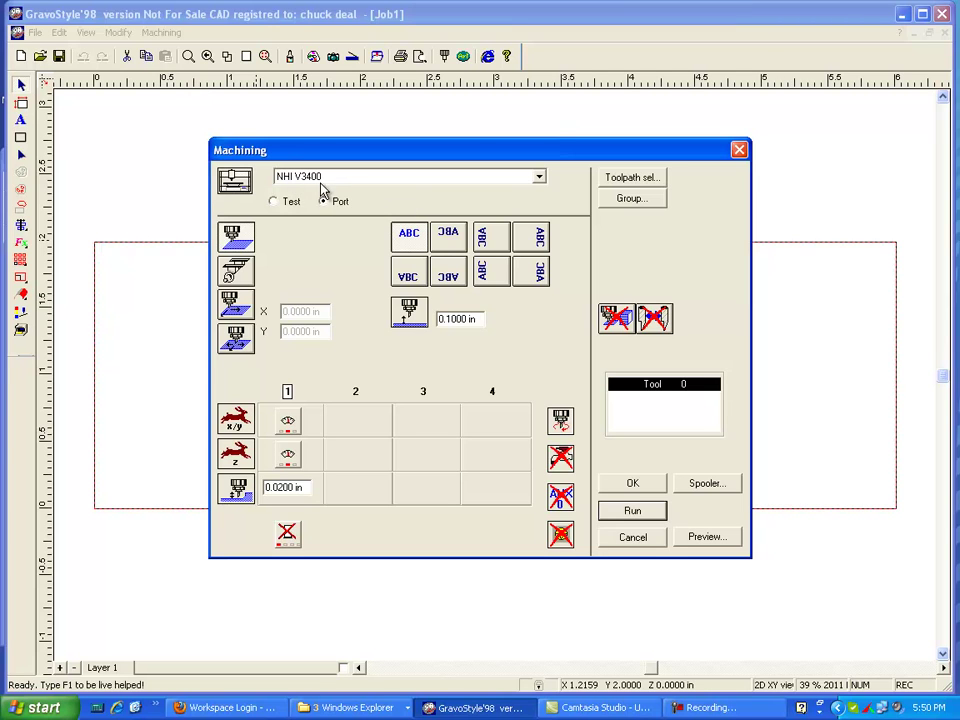
pyautogui.click(540, 181)
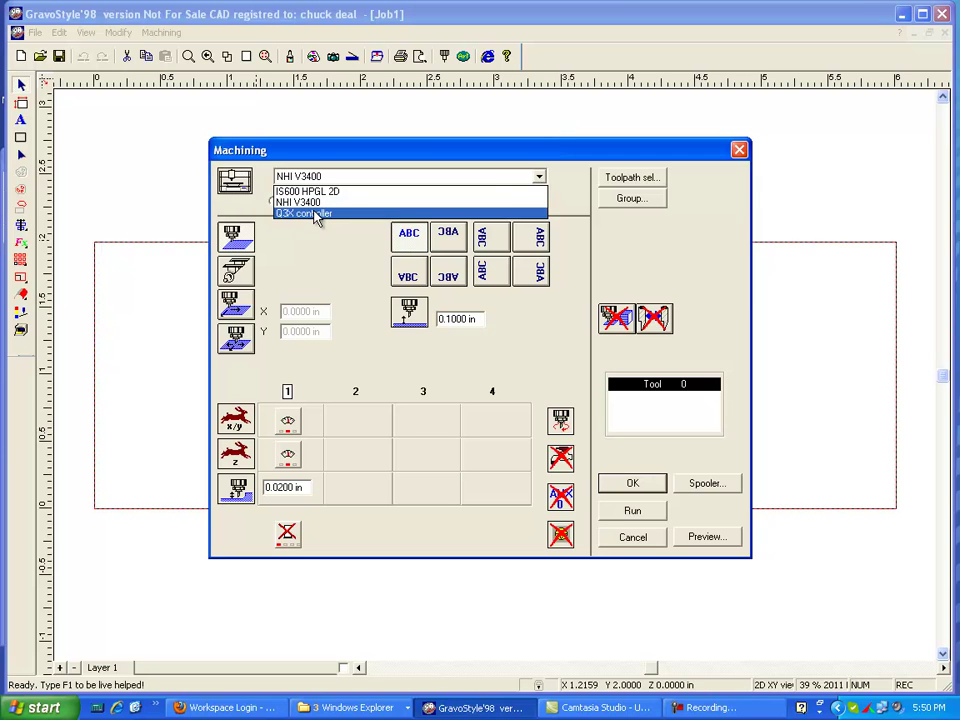
pyautogui.click(316, 214)
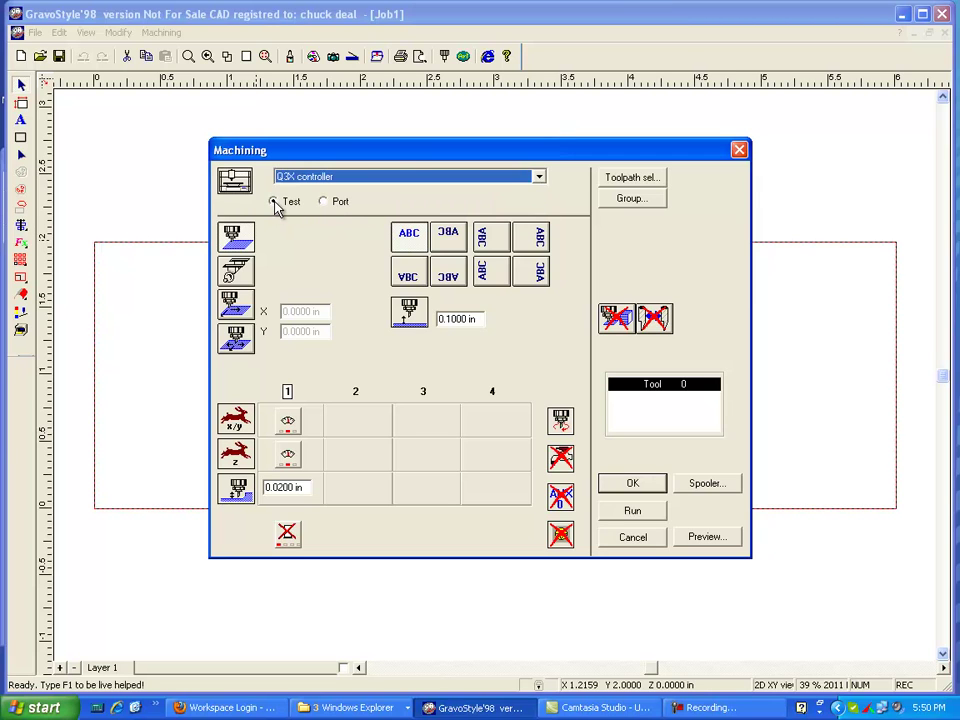
pyautogui.click(274, 202)
pyautogui.click(634, 512)
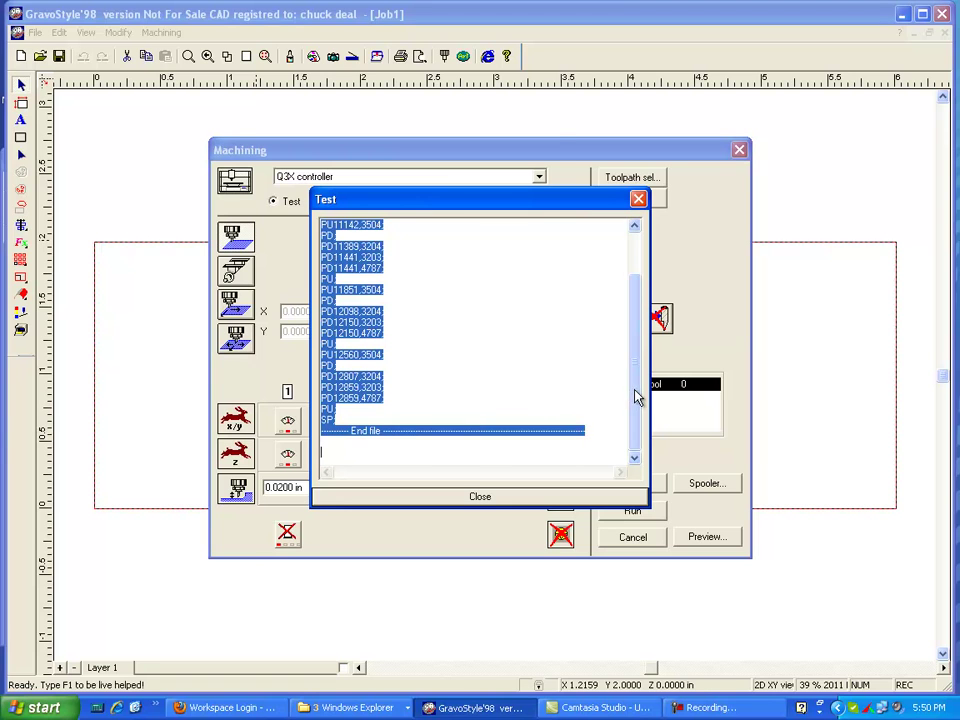
# Copy the generated plotter-code listing.
pyautogui.moveTo(636, 396); pyautogui.dragTo(643, 251)
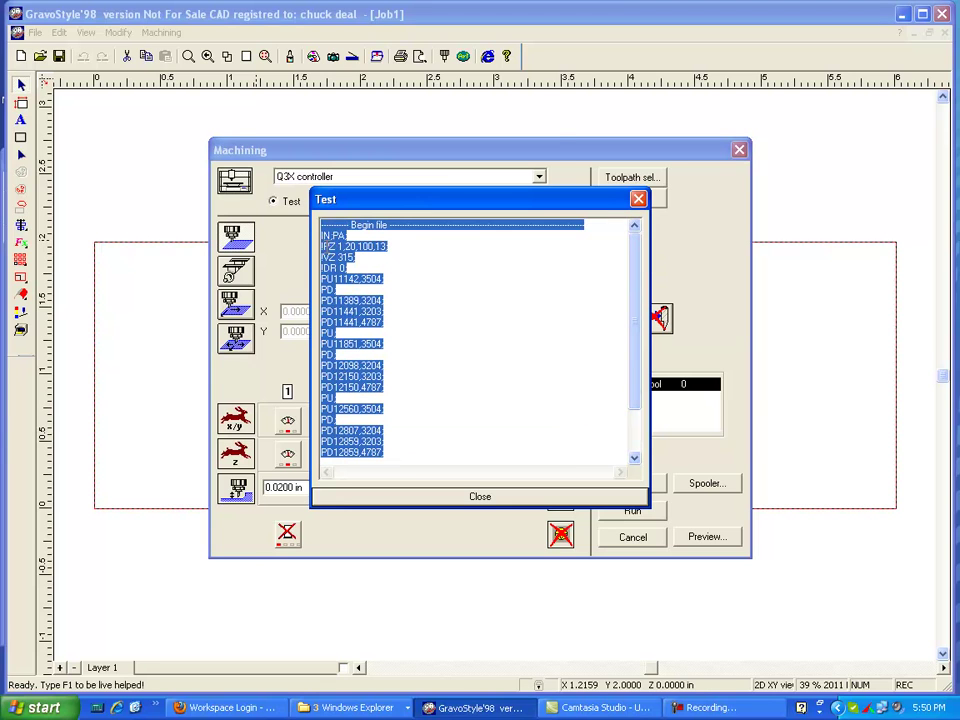
pyautogui.scroll(-2, 402, 425)
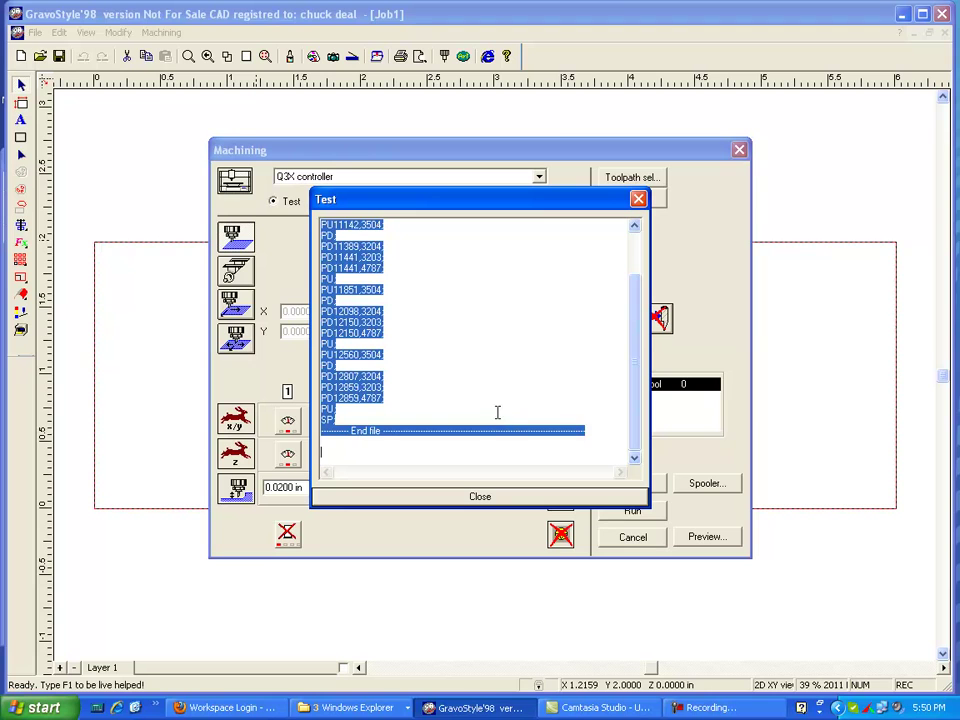
pyautogui.scroll(2, 489, 404)
pyautogui.rightClick(355, 310)
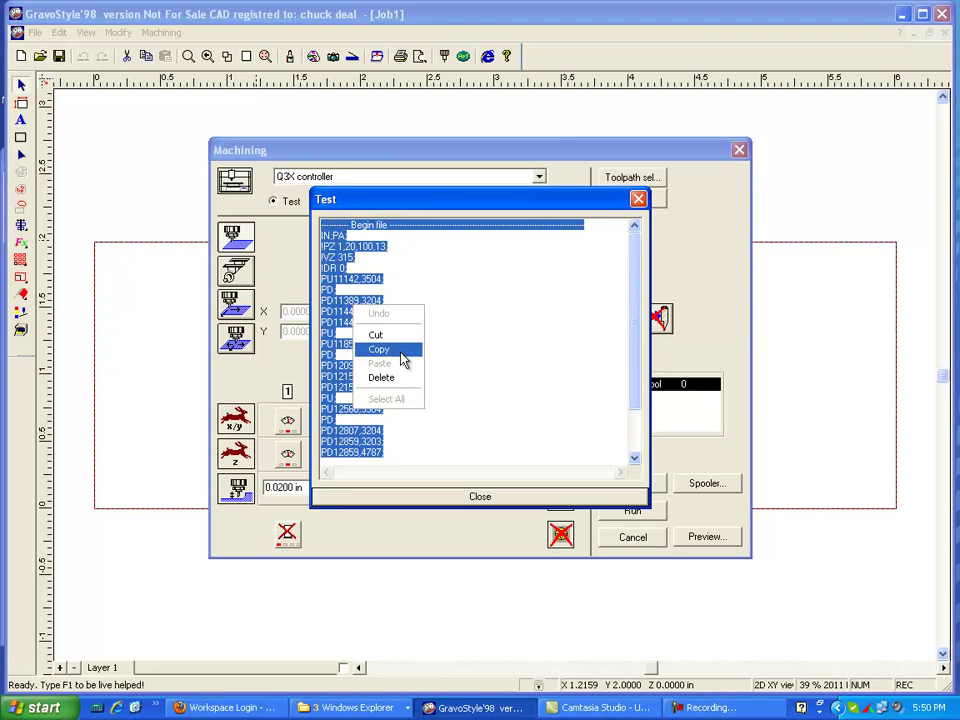
pyautogui.click(390, 348)
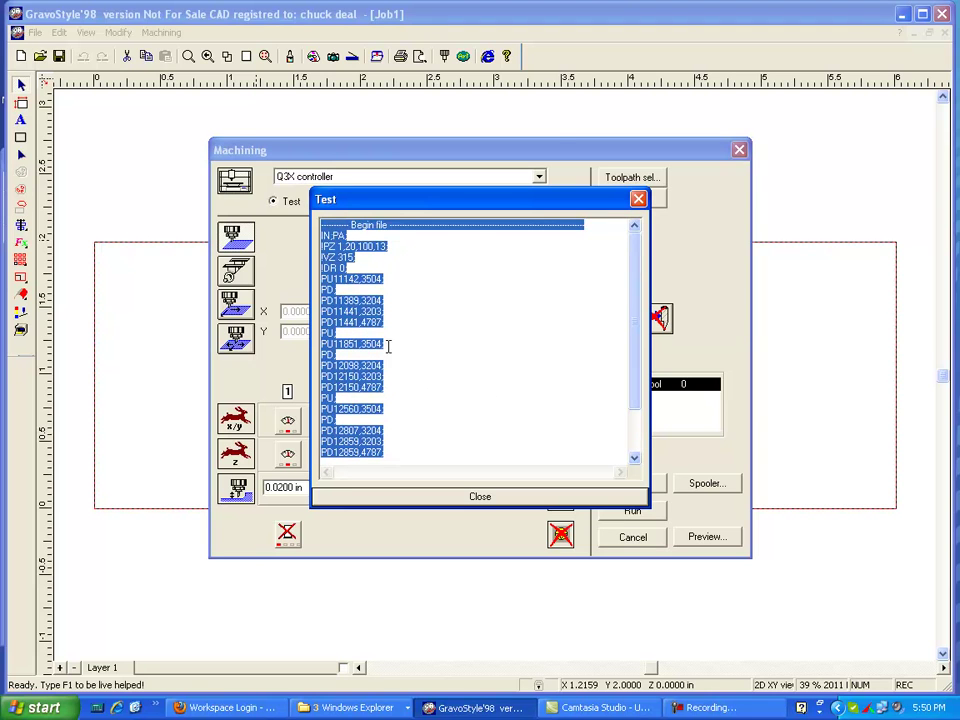
# Launch Notepad via Run and paste the copied test listing.
pyautogui.click(40, 707)
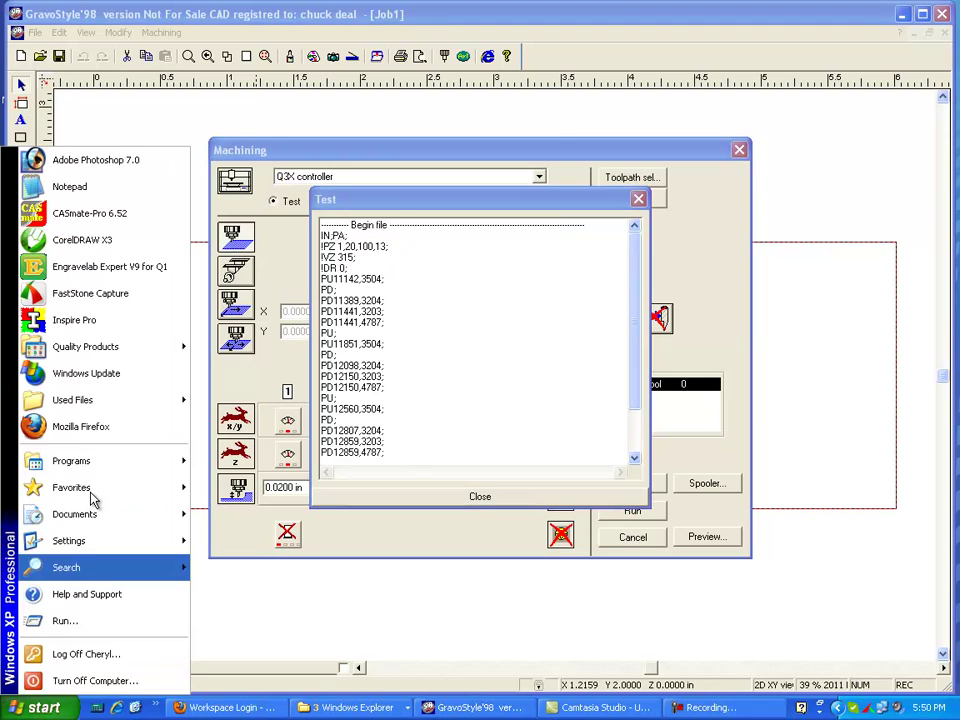
pyautogui.click(70, 622)
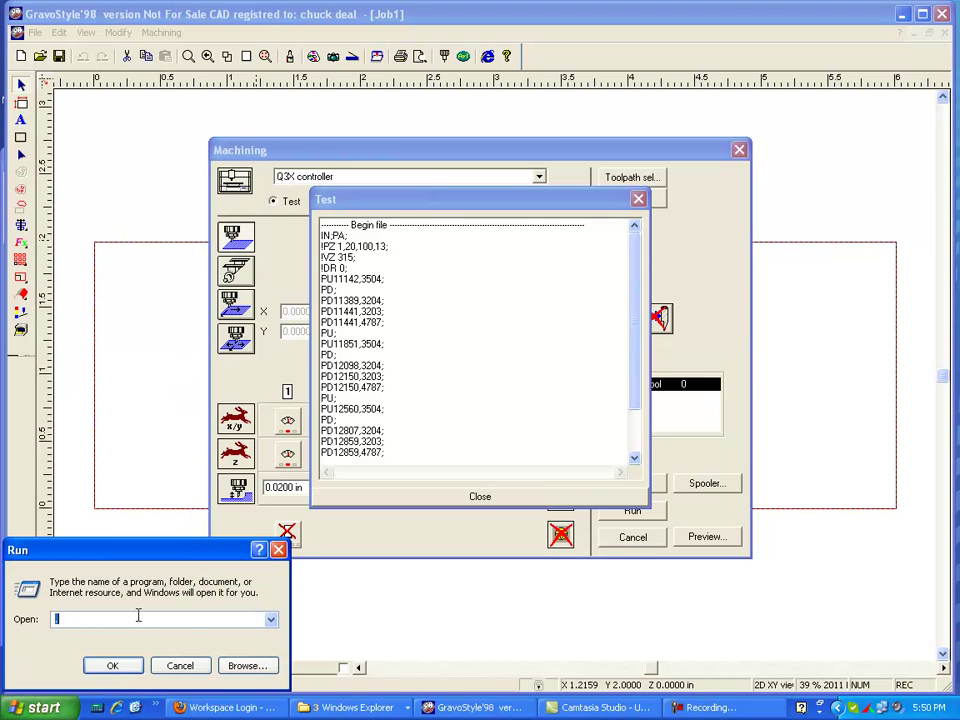
pyautogui.write('notepad')
pyautogui.press('Return')
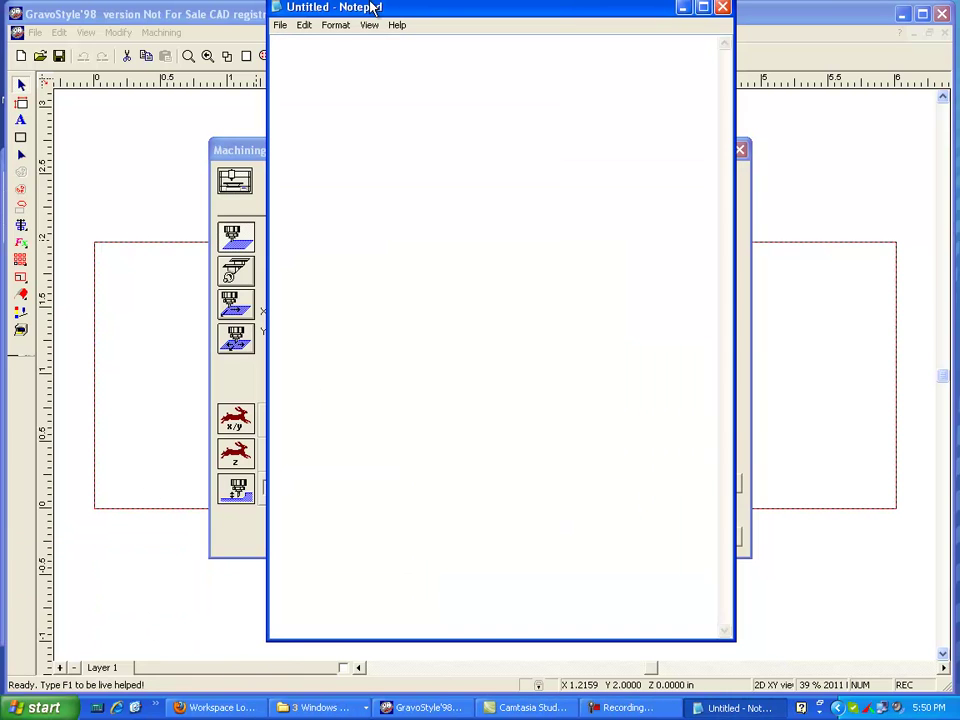
pyautogui.click(304, 25)
pyautogui.click(332, 92)
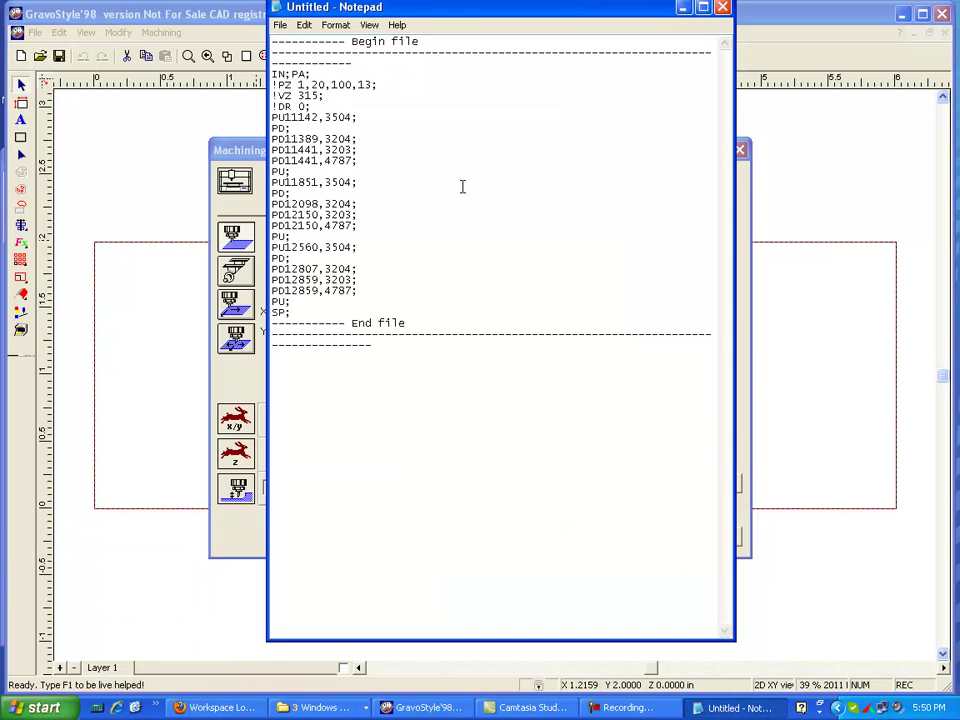
# Save it over '111 on a 2x6 tag with q3x driver GS98.txt' in Delete soon, confirming replacement.
pyautogui.click(282, 27)
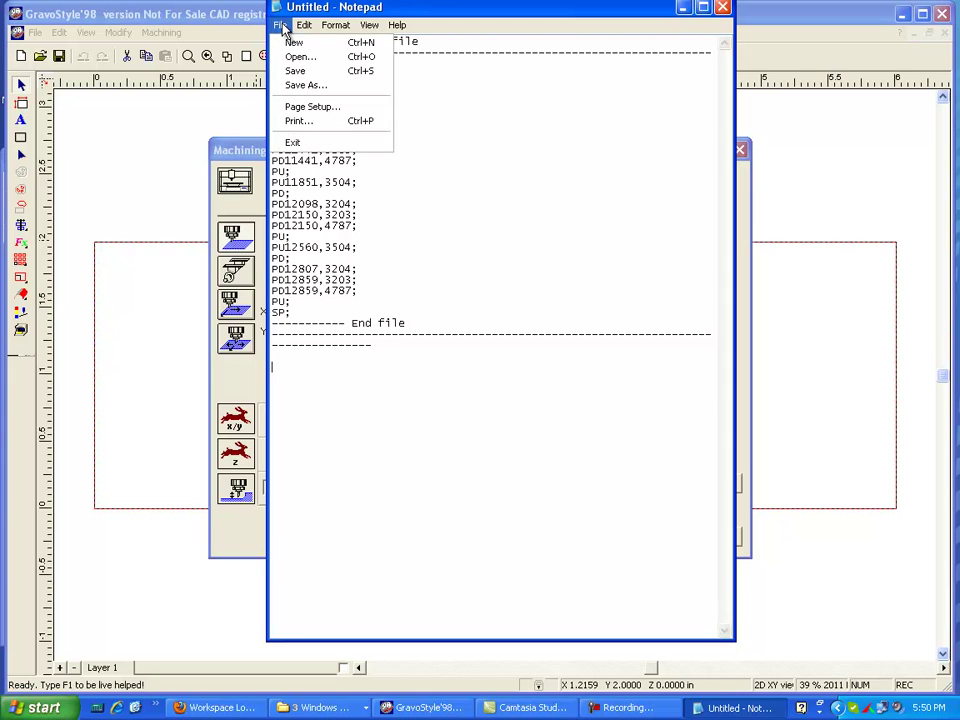
pyautogui.click(314, 88)
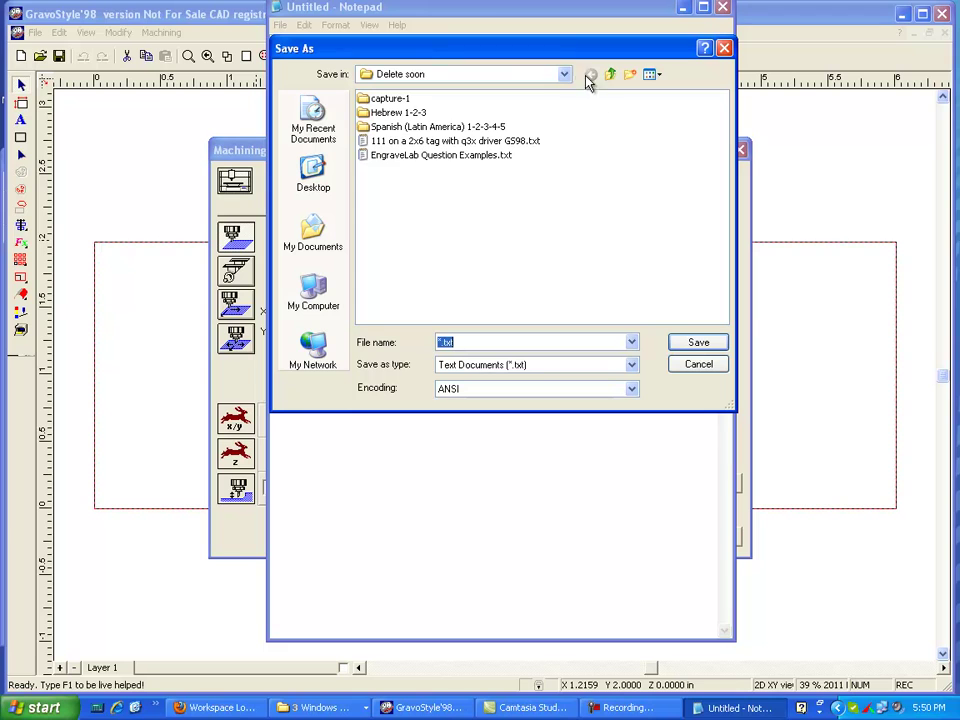
pyautogui.click(566, 76)
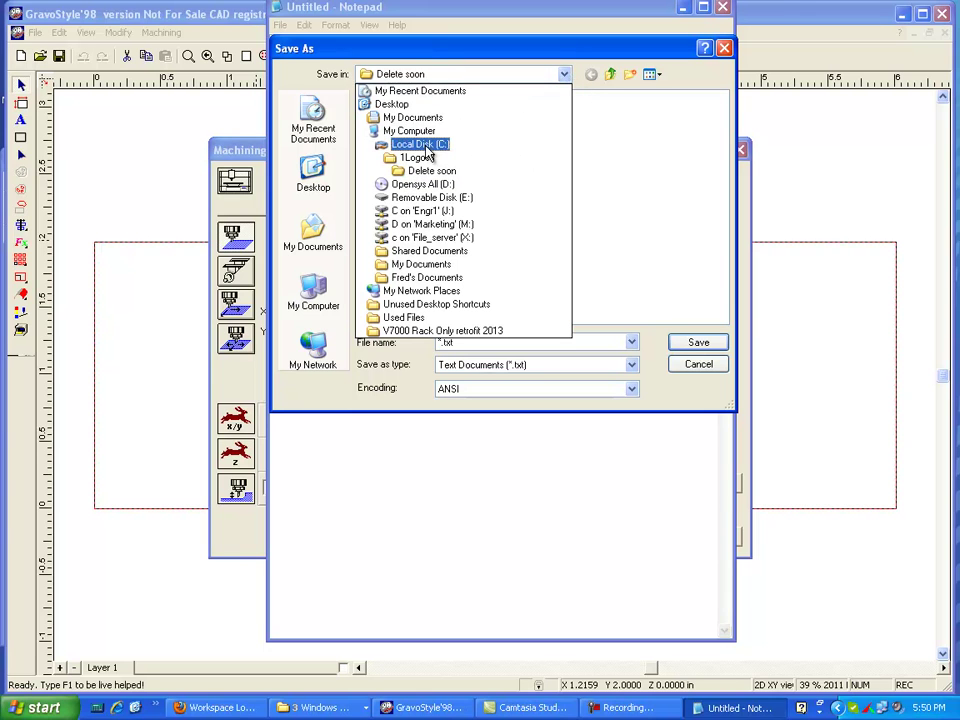
pyautogui.click(432, 171)
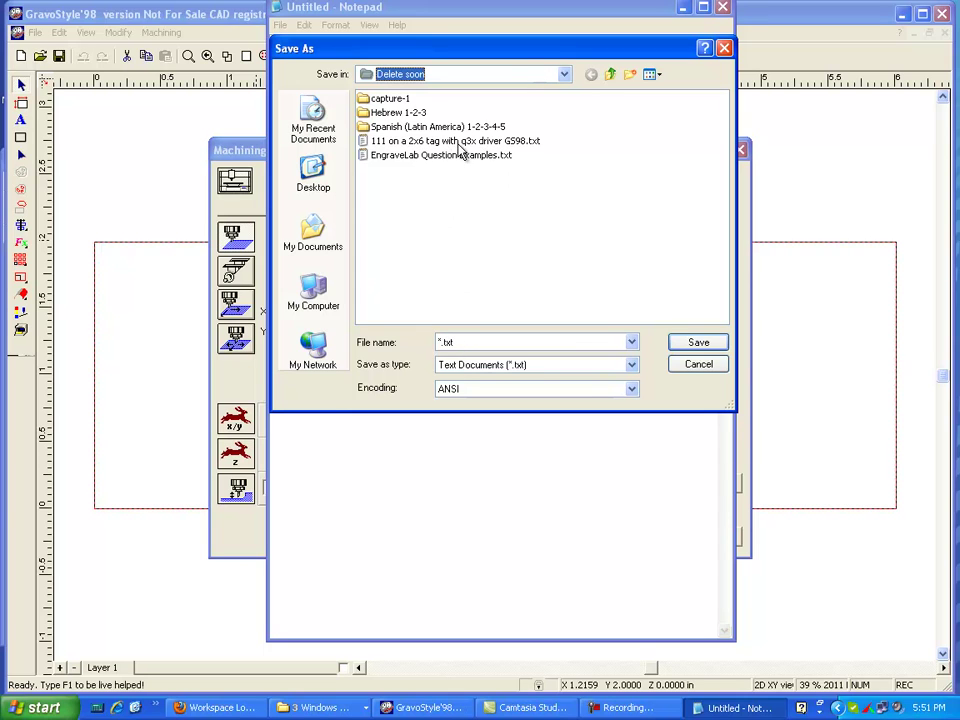
pyautogui.click(422, 146)
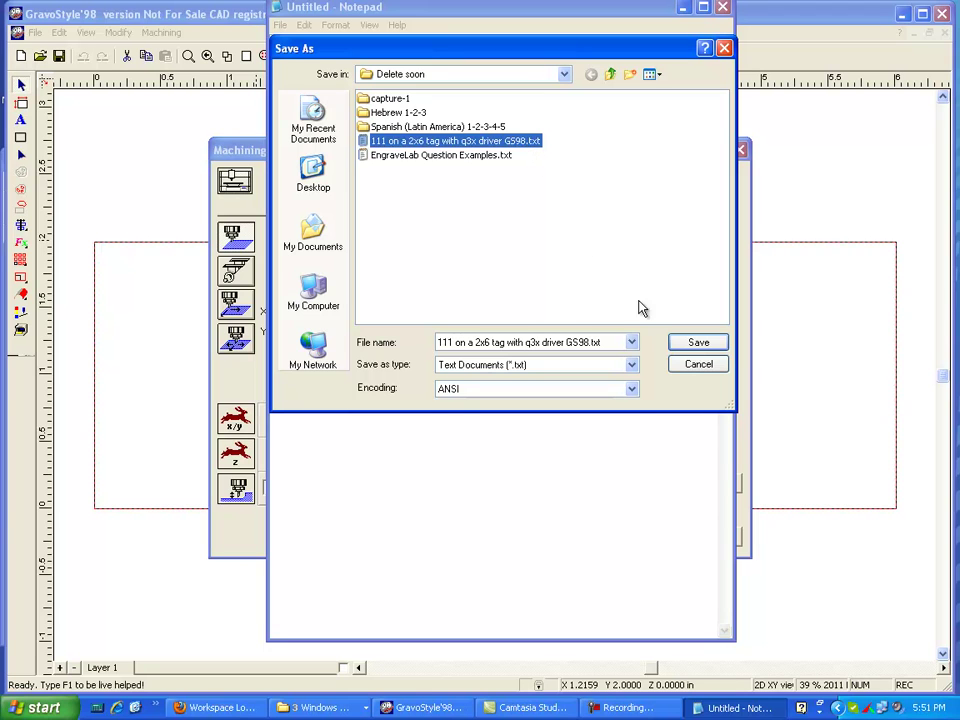
pyautogui.click(698, 343)
pyautogui.click(449, 404)
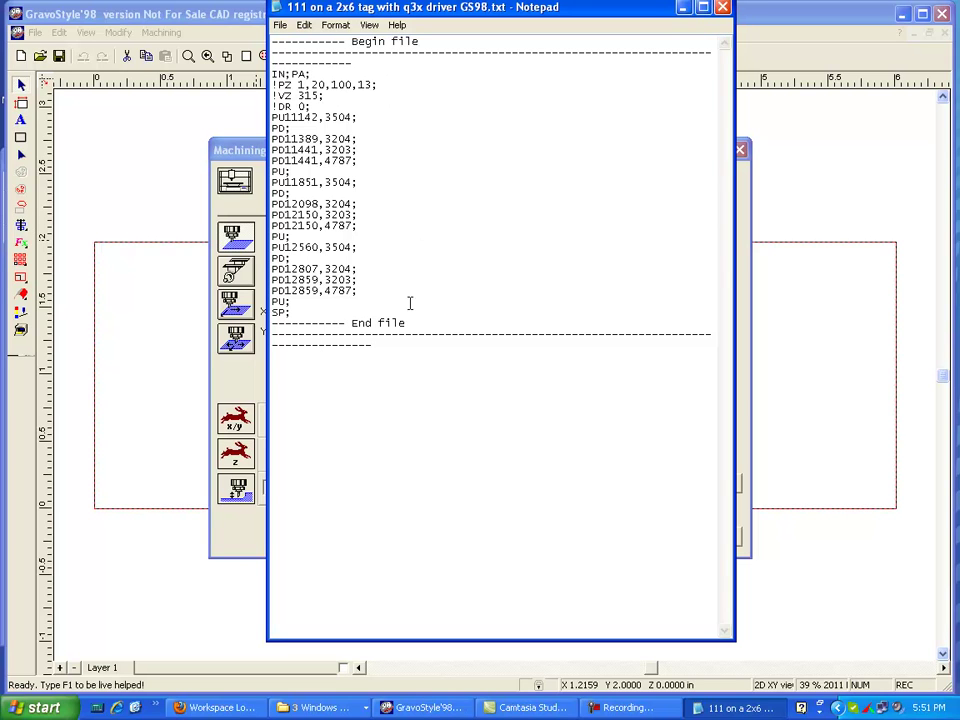
# Close Notepad and the Test output, then run the Machining job with output set to Port.
pyautogui.click(722, 9)
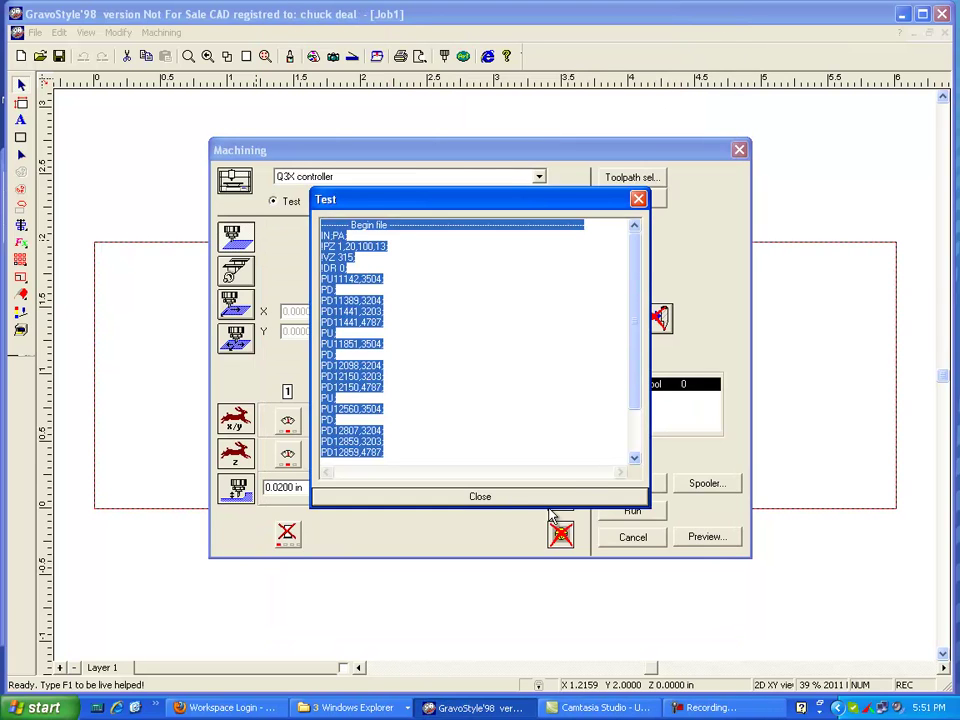
pyautogui.click(480, 497)
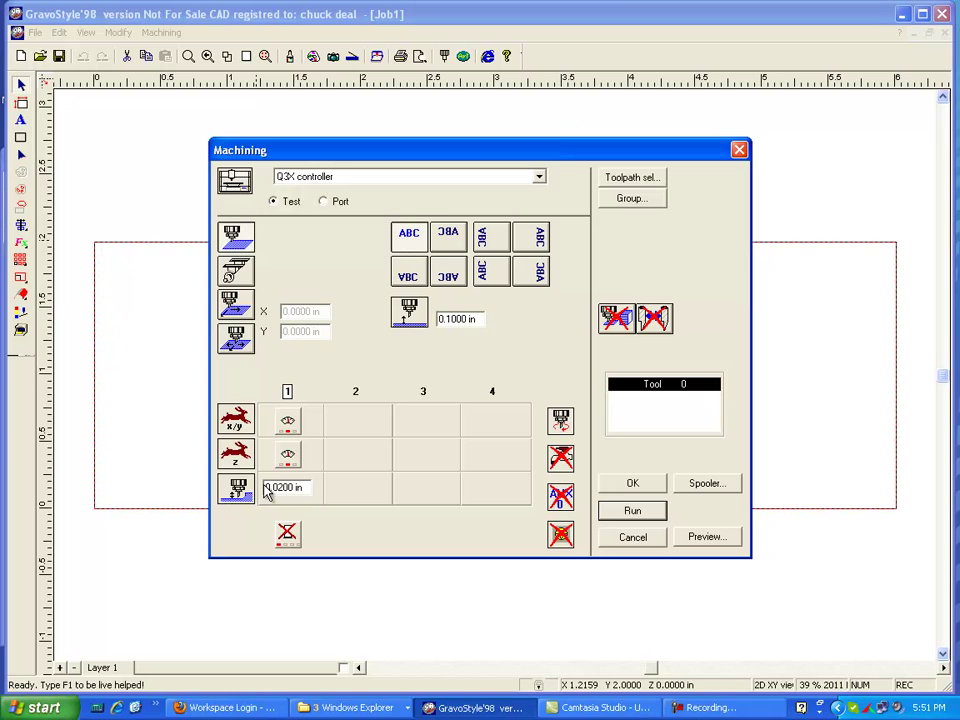
pyautogui.click(323, 202)
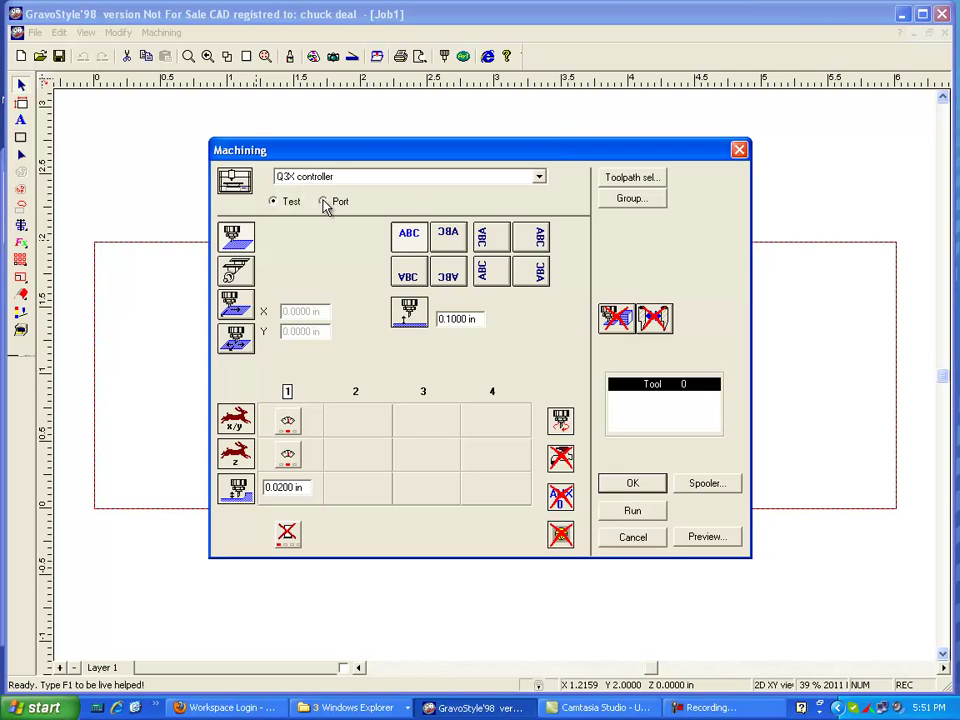
pyautogui.click(634, 513)
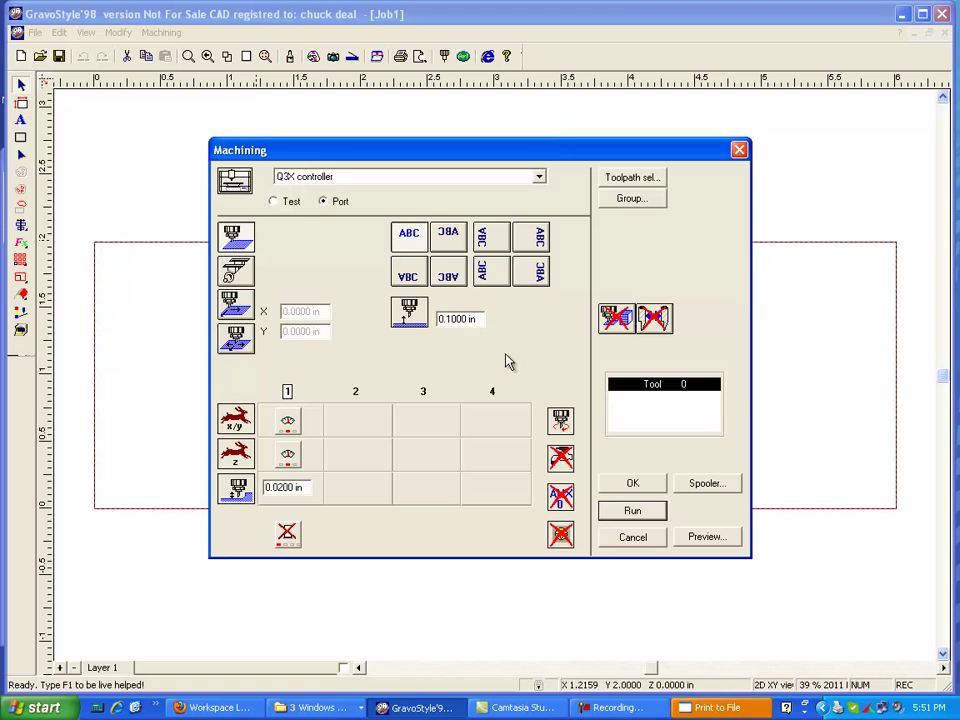
# Enter C:\fred job.txt as the Print to File output file name and confirm with OK.
pyautogui.click(724, 708)
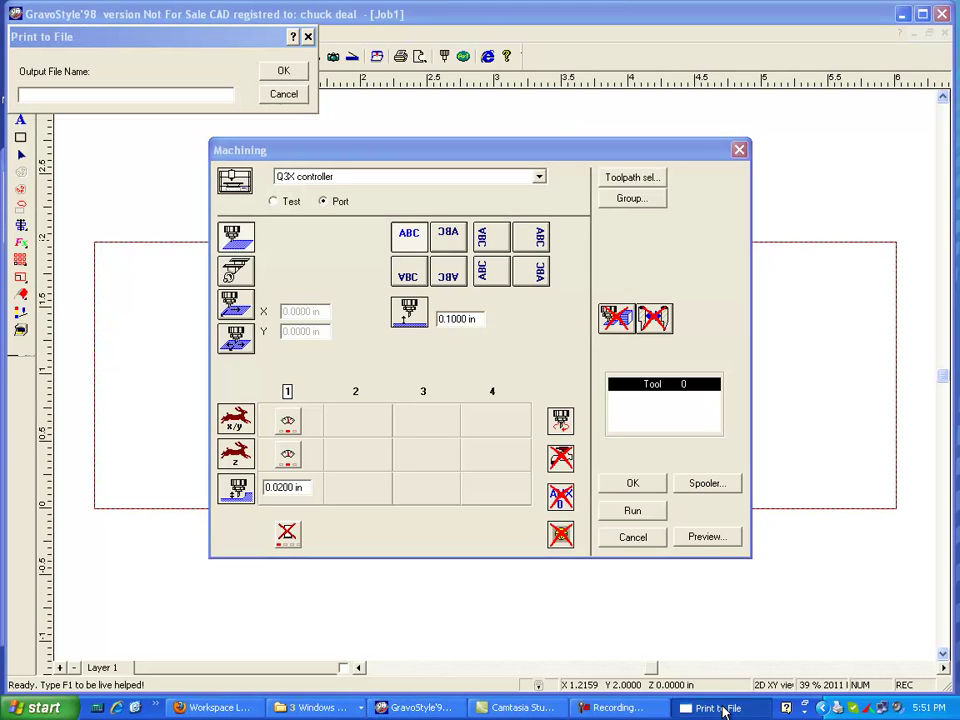
pyautogui.click(707, 707)
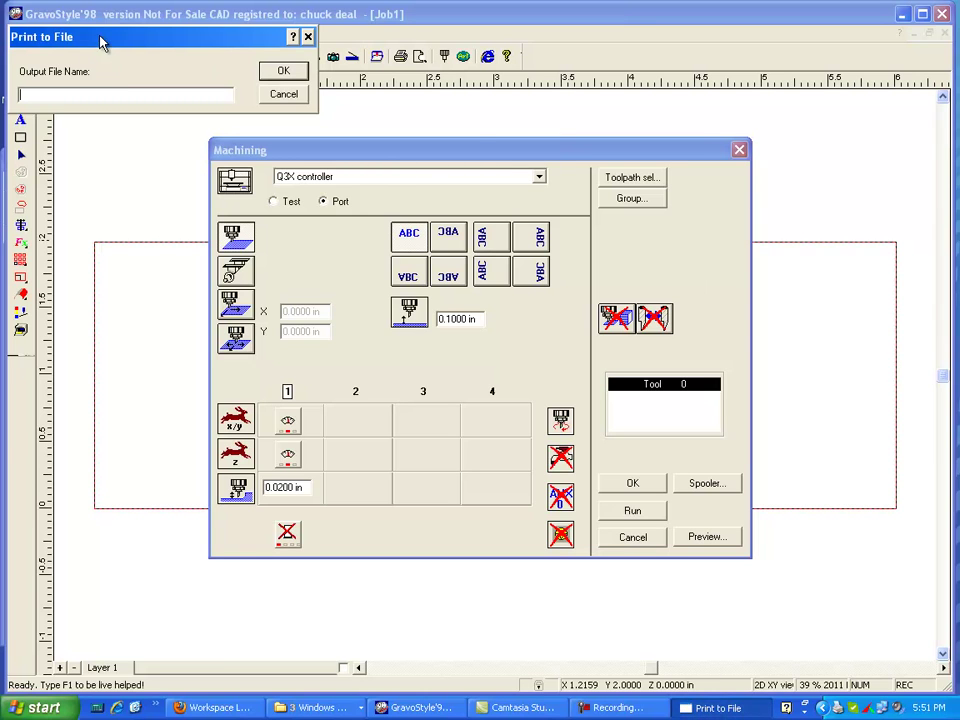
pyautogui.moveTo(100, 38); pyautogui.dragTo(245, 62)
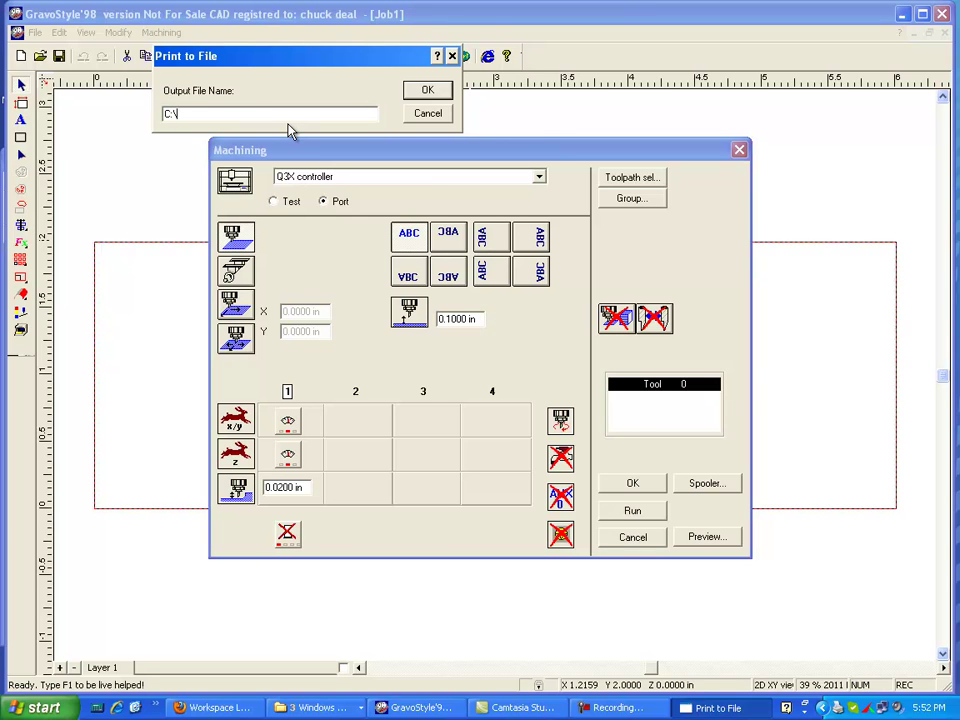
pyautogui.write('te')
pyautogui.moveTo(296, 156); pyautogui.dragTo(301, 124)
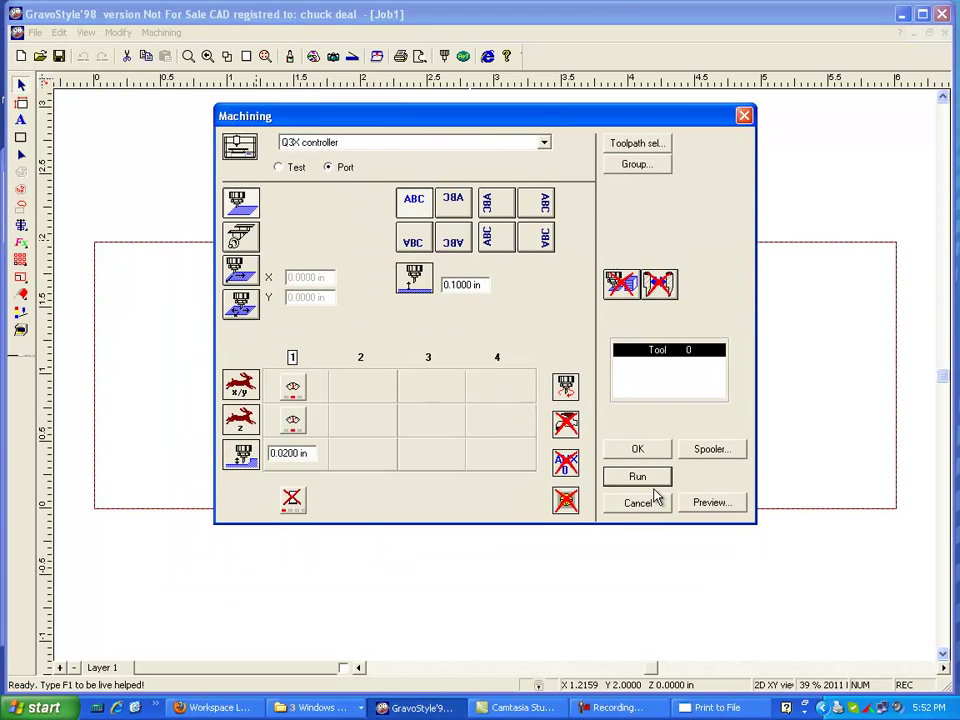
pyautogui.moveTo(686, 117); pyautogui.dragTo(742, 125)
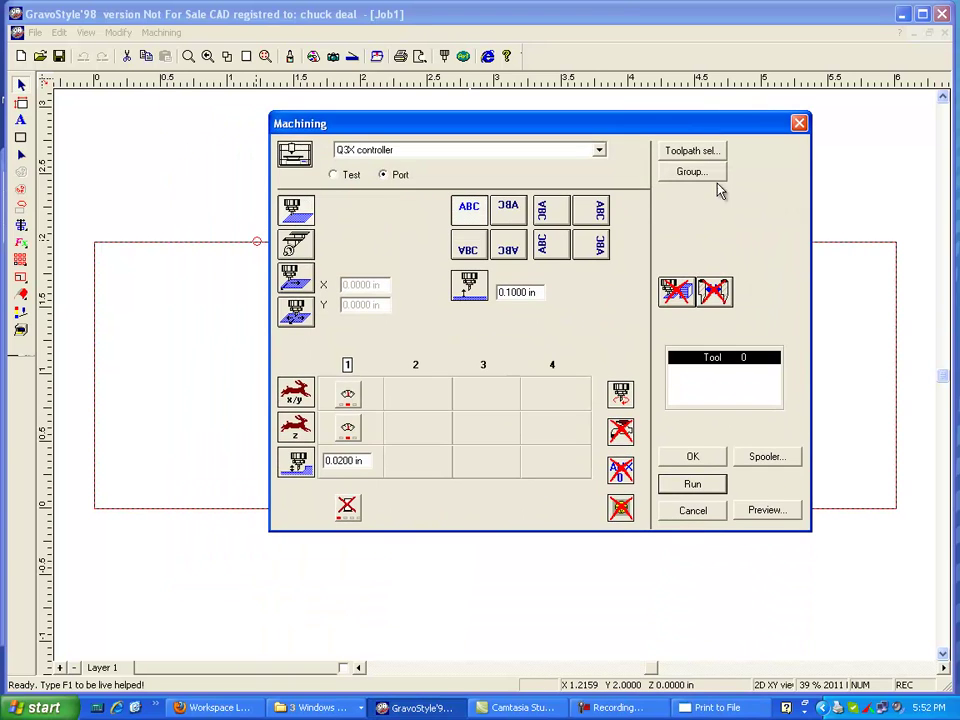
pyautogui.click(684, 707)
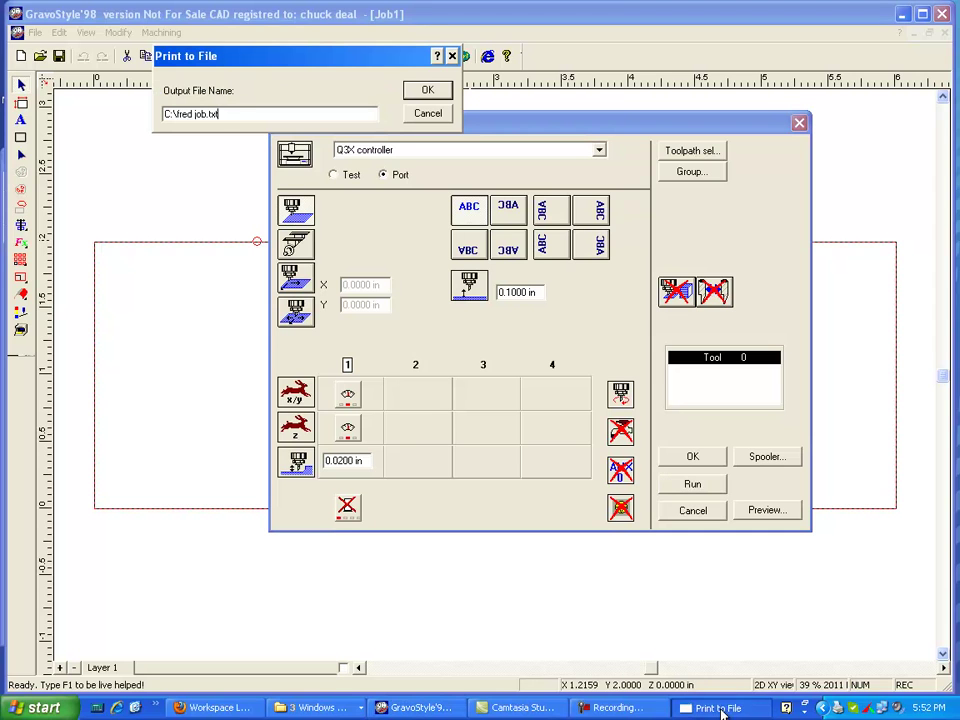
pyautogui.click(426, 92)
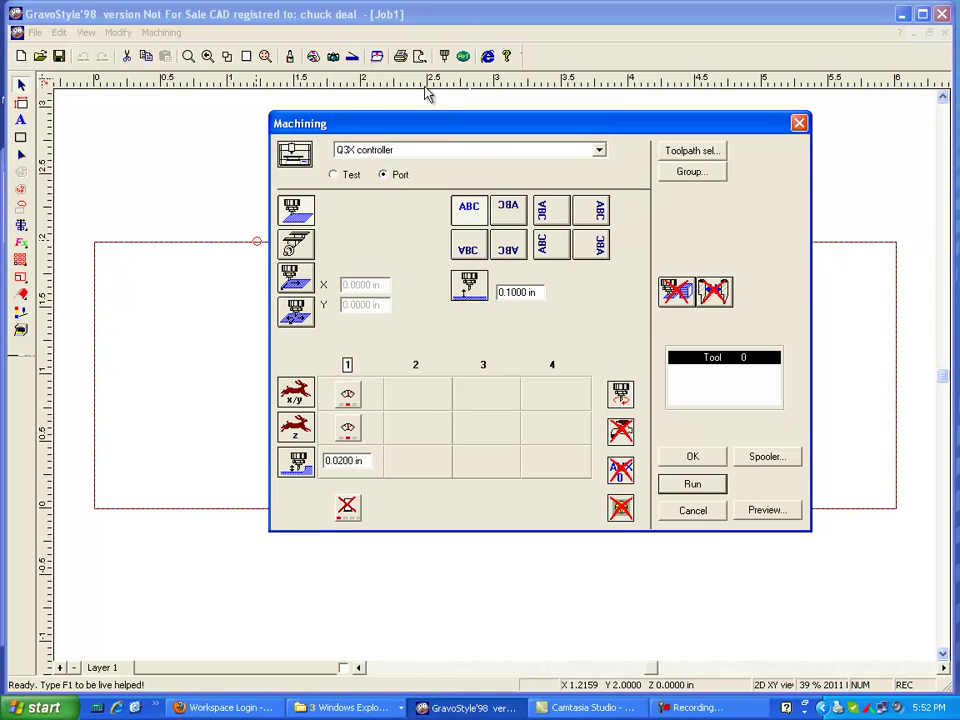
# From the desktop, open Local Disk (C) and sort its files newest first by Date Modified.
pyautogui.click(135, 707)
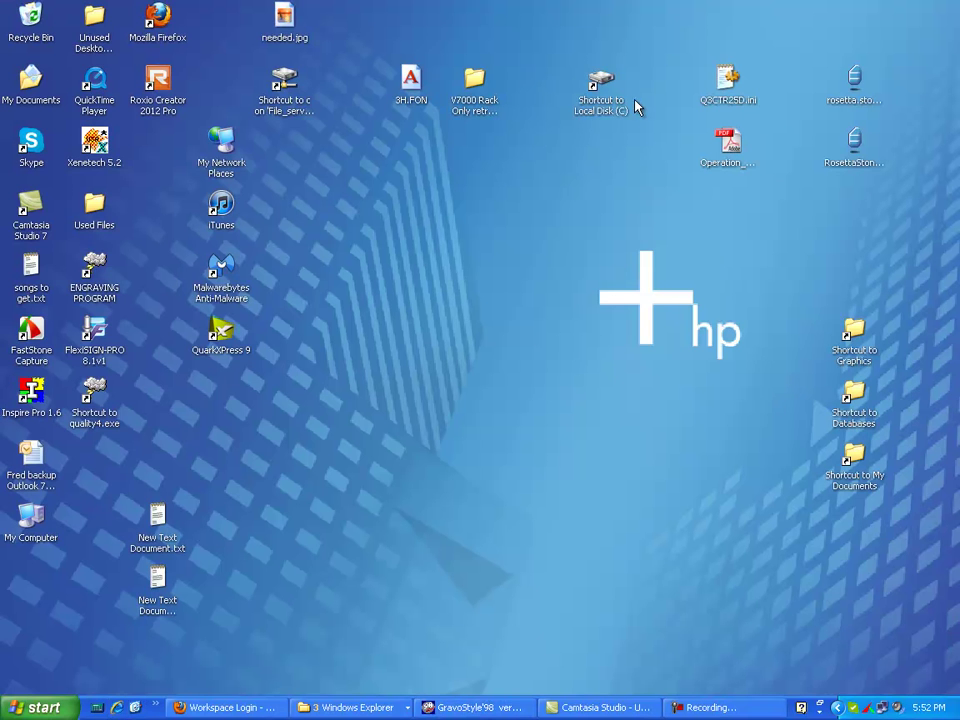
pyautogui.doubleClick(603, 84)
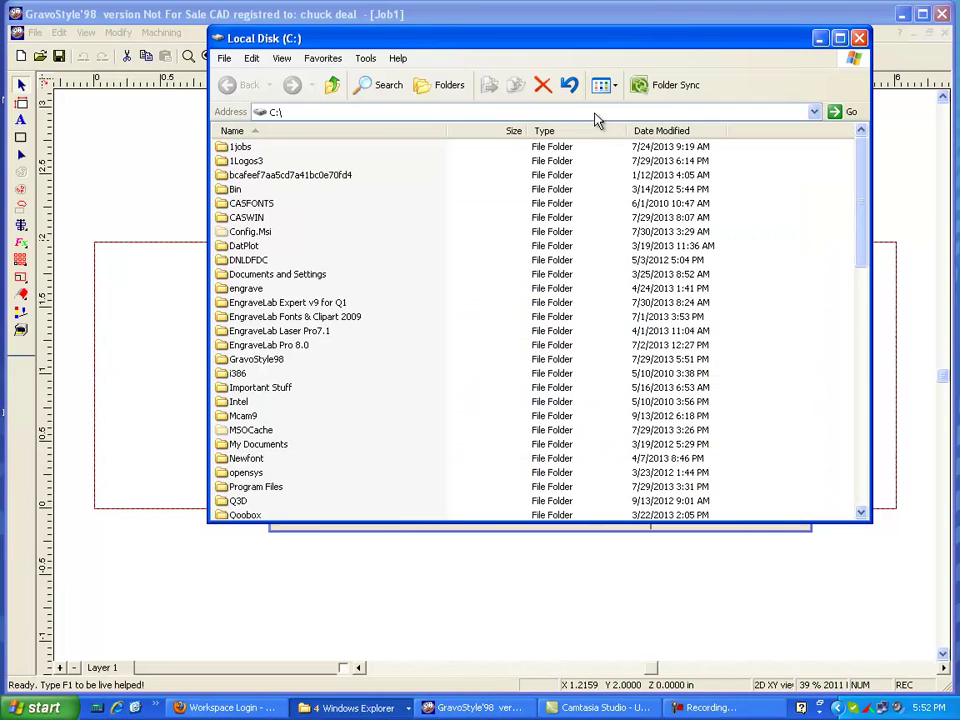
pyautogui.click(668, 131)
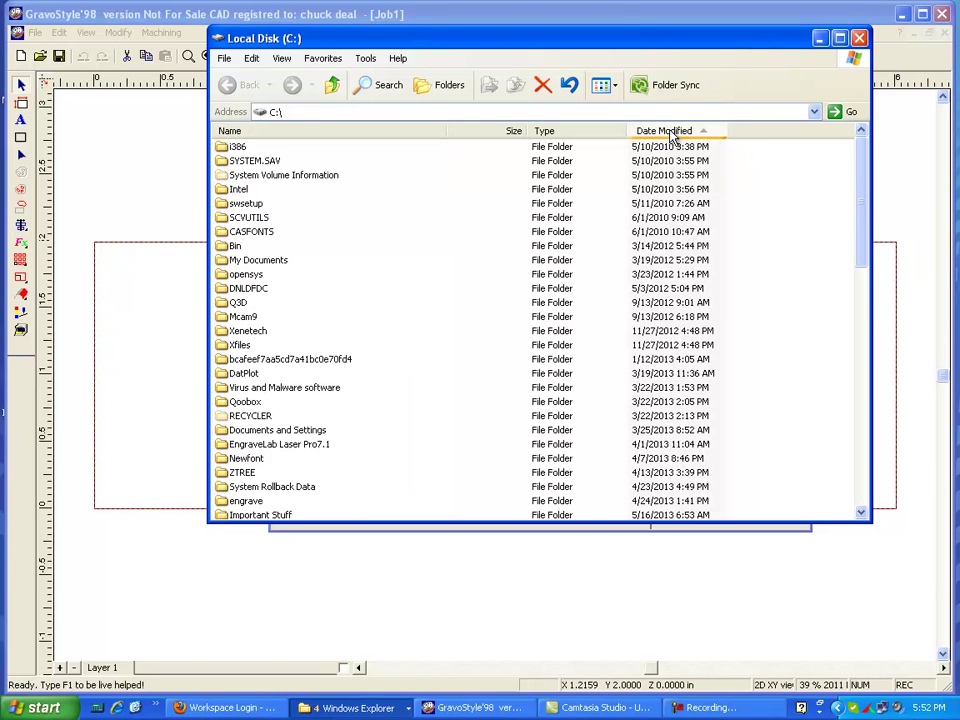
pyautogui.click(668, 131)
# Open fred job.txt in Notepad and close the drive C window.
pyautogui.click(248, 148)
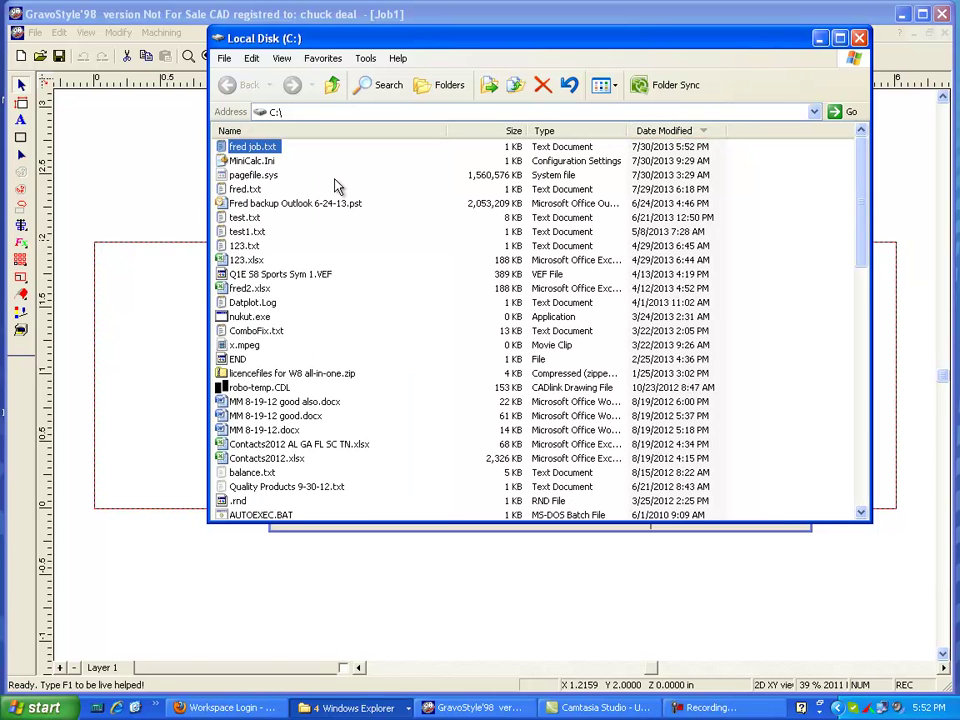
pyautogui.click(250, 148)
pyautogui.doubleClick(255, 150)
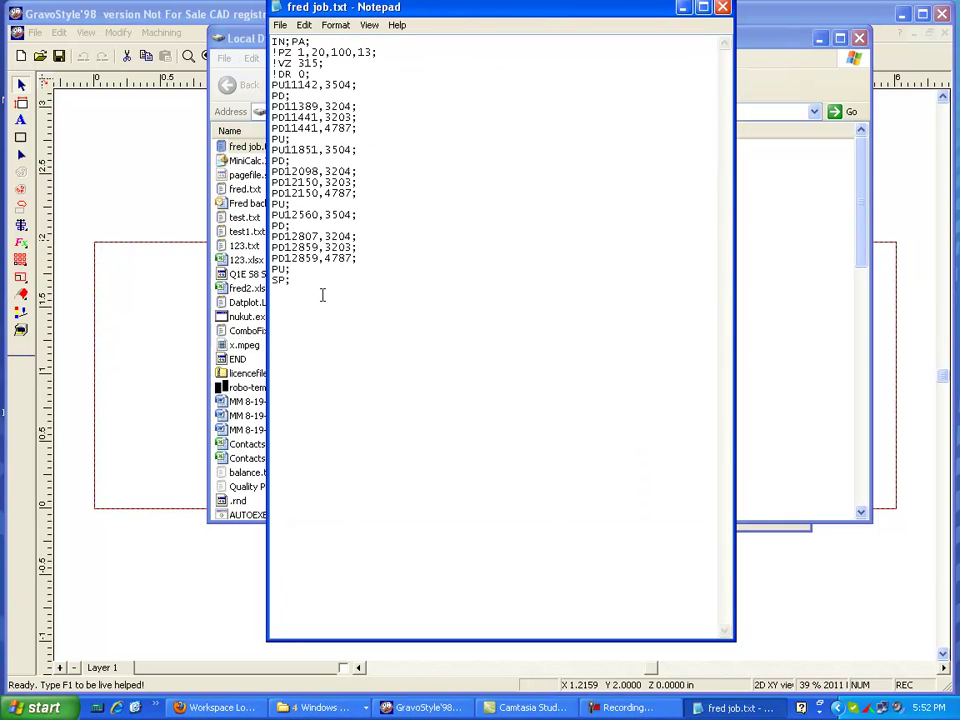
pyautogui.click(823, 360)
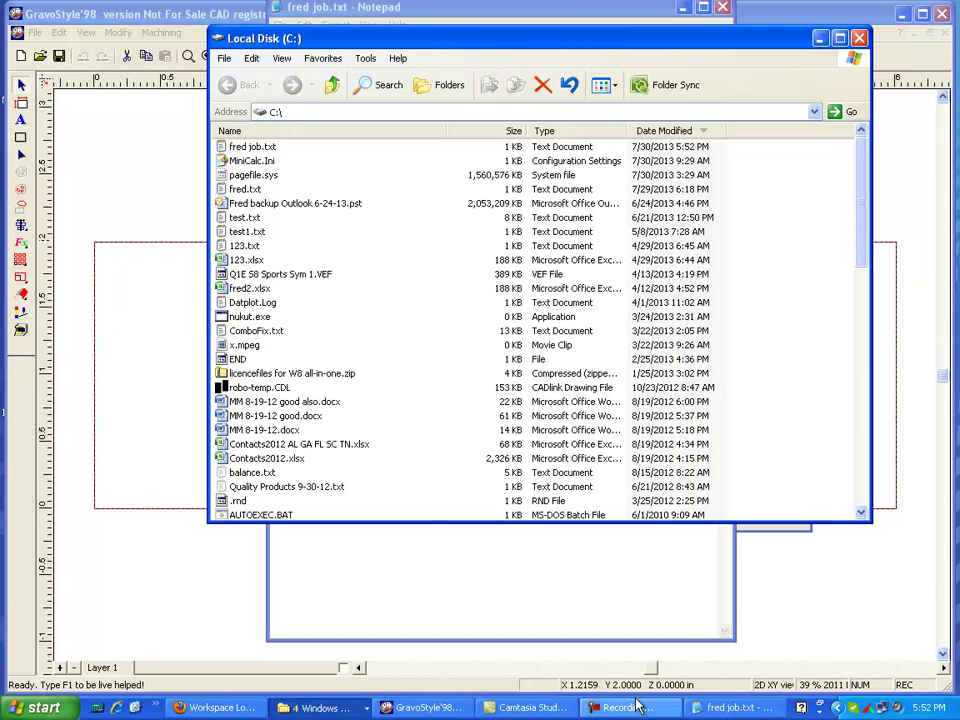
pyautogui.click(602, 579)
pyautogui.click(770, 150)
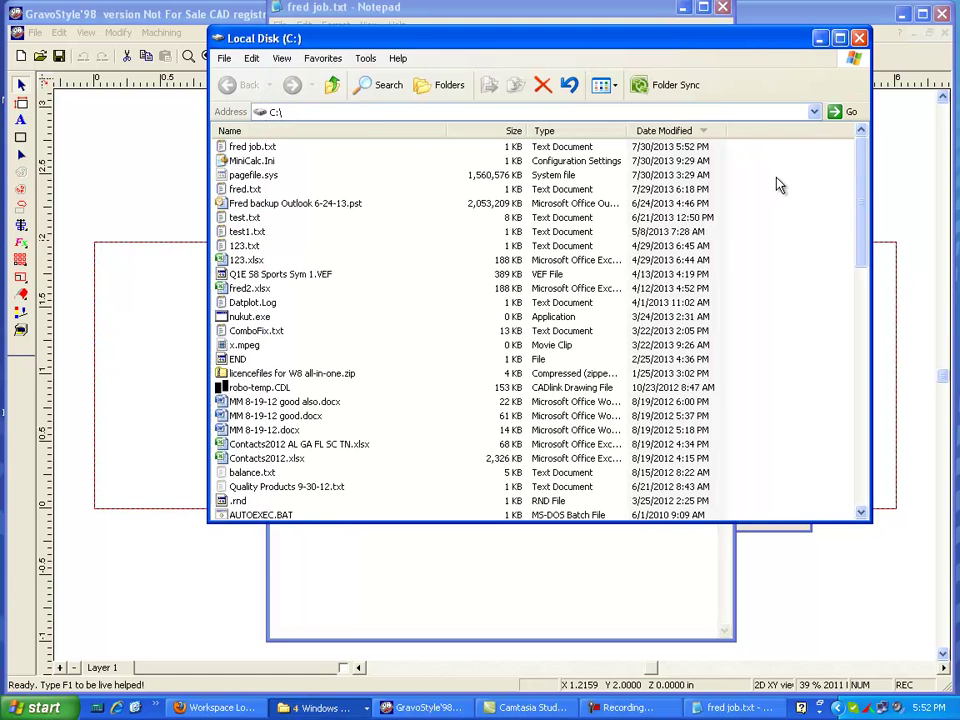
pyautogui.click(860, 39)
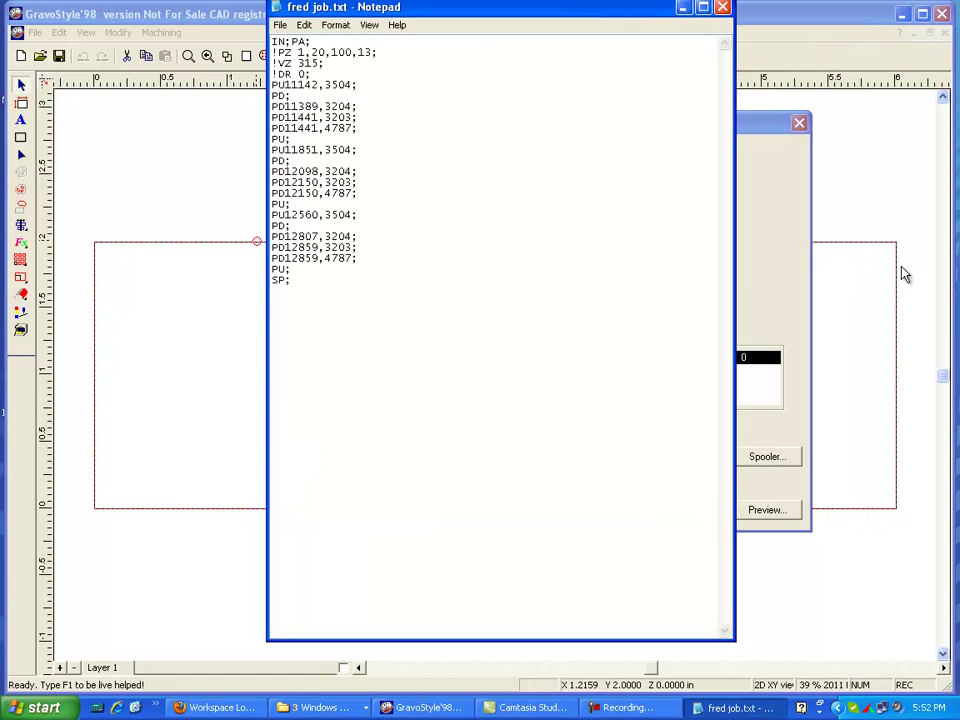
# Move Notepad aside and rerun the Machining job with output set to Test.
pyautogui.moveTo(651, 9); pyautogui.dragTo(802, 125)
pyautogui.click(335, 174)
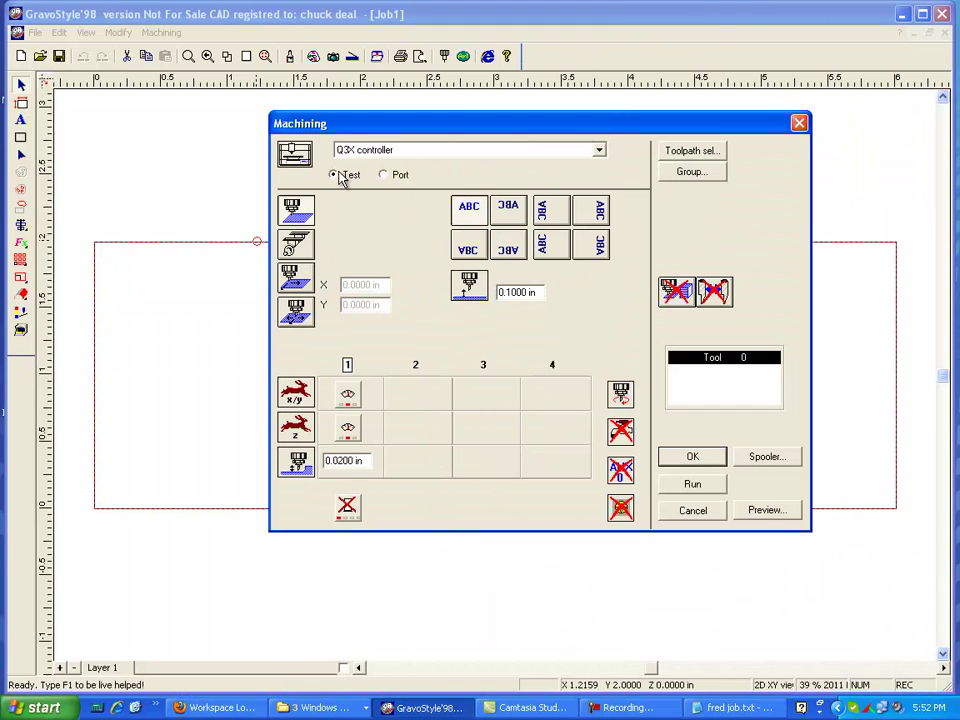
pyautogui.click(692, 483)
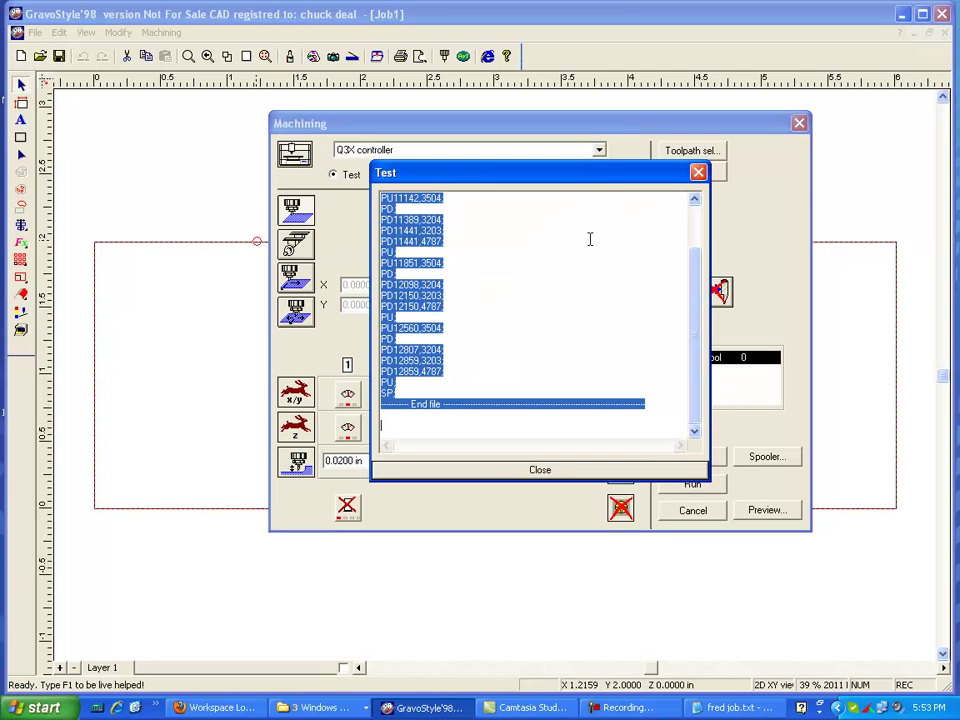
# Arrange the Test output and fred job.txt in Notepad side by side for comparison.
pyautogui.moveTo(621, 162); pyautogui.dragTo(411, 205)
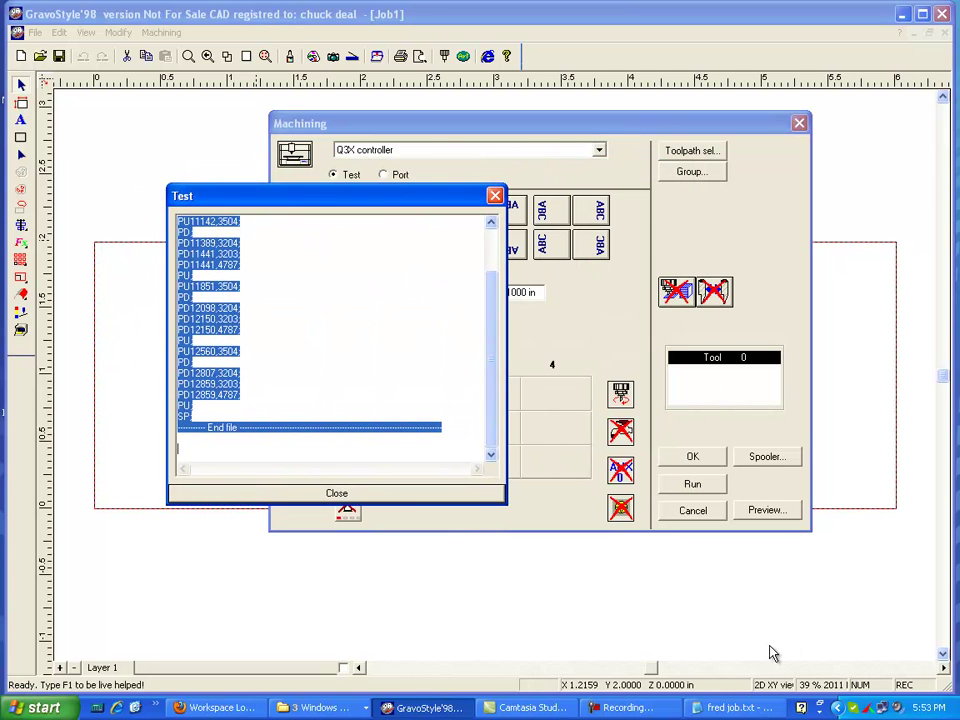
pyautogui.click(745, 708)
pyautogui.moveTo(527, 125); pyautogui.dragTo(503, 148)
pyautogui.click(270, 305)
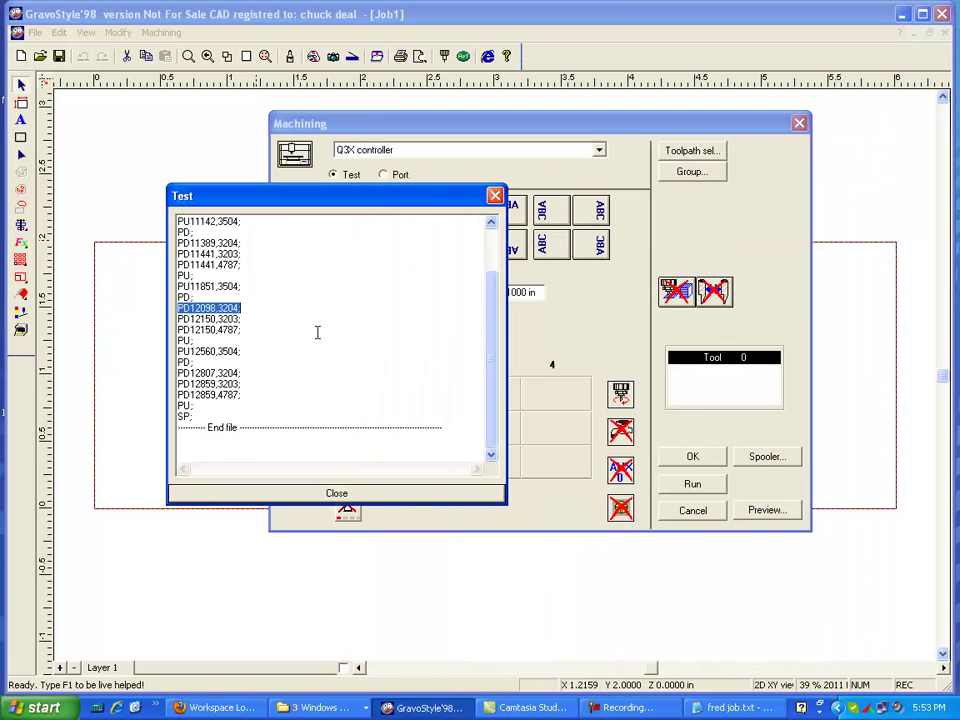
pyautogui.scroll(2, 317, 330)
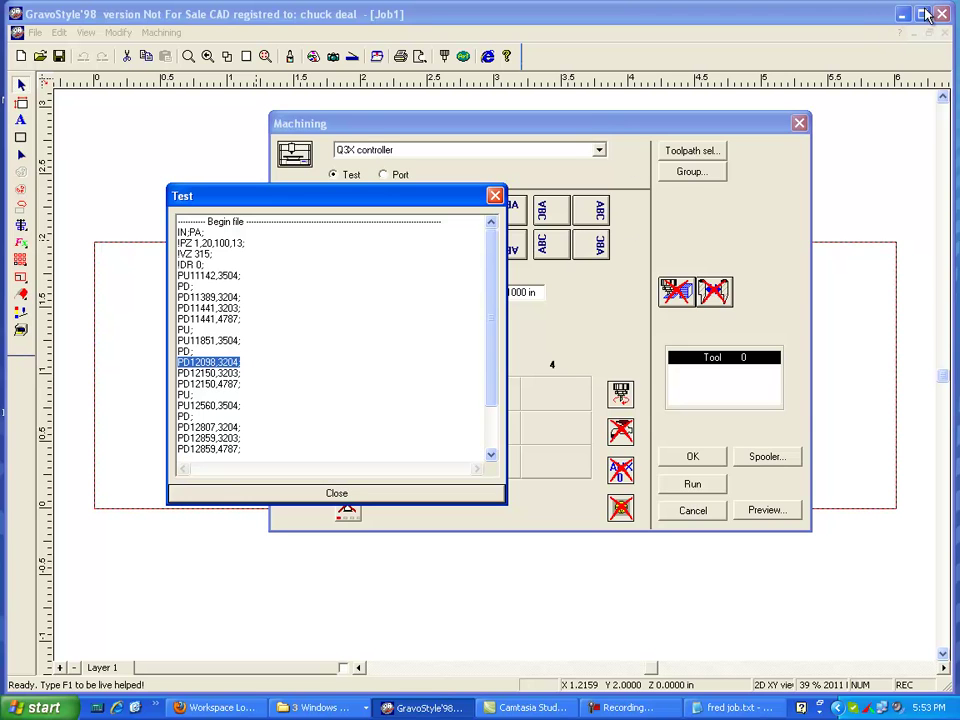
pyautogui.click(740, 707)
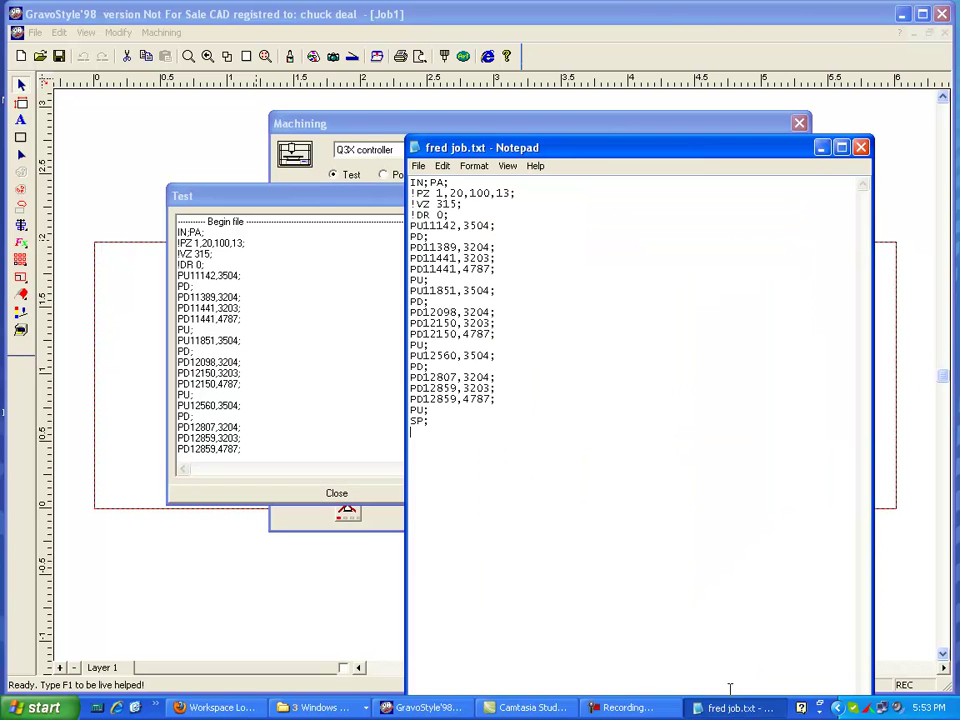
pyautogui.moveTo(567, 147); pyautogui.dragTo(438, 168)
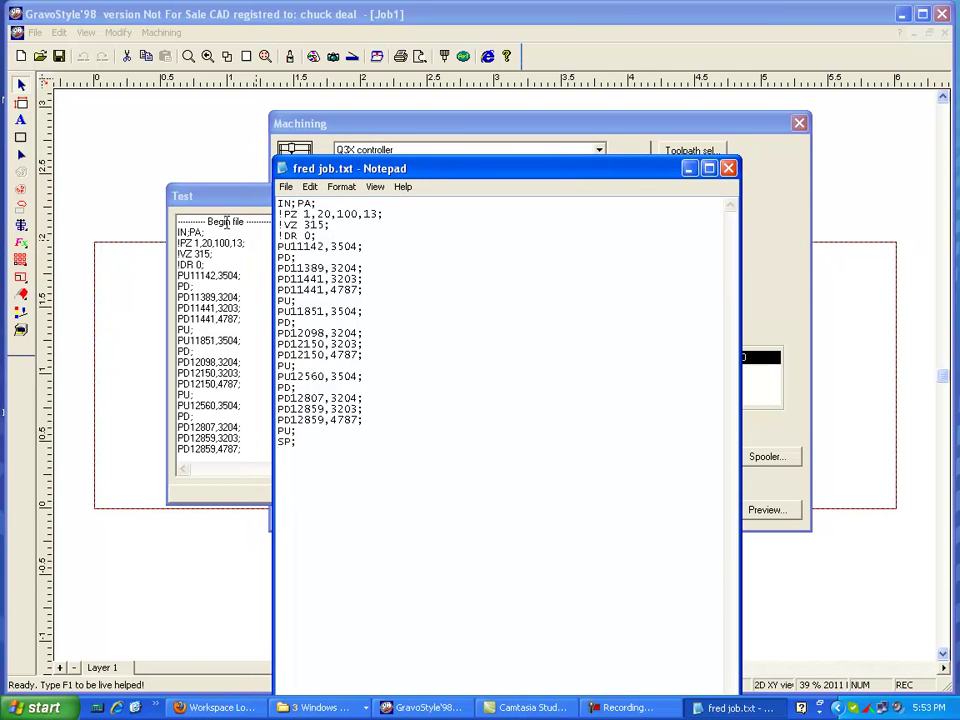